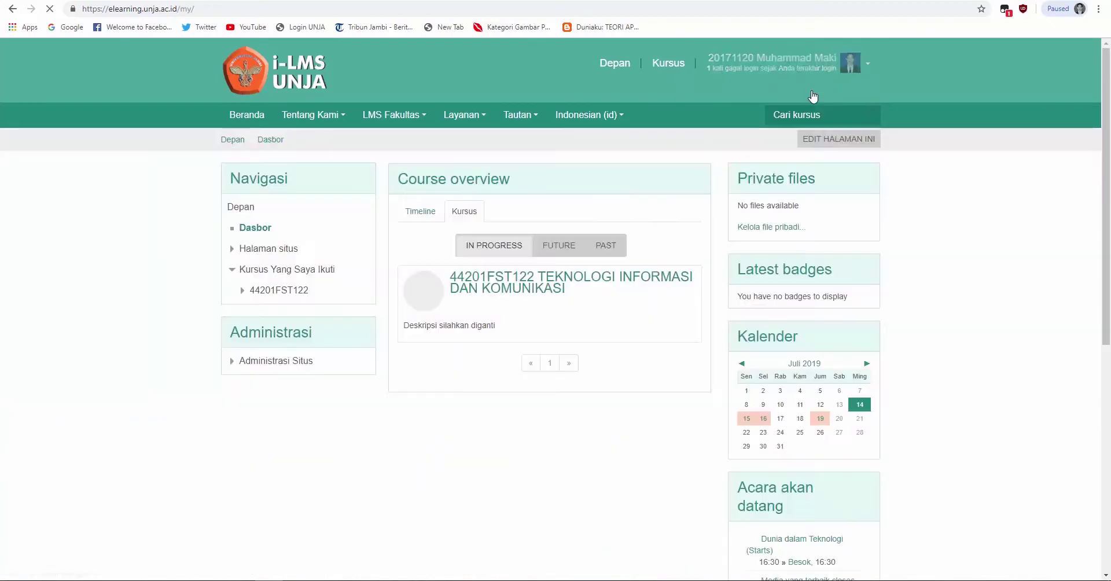
Step: Open the course 44201FST122 Teknologi Informasi dan Komunikasi and turn on its editing mode
left_click(637, 281)
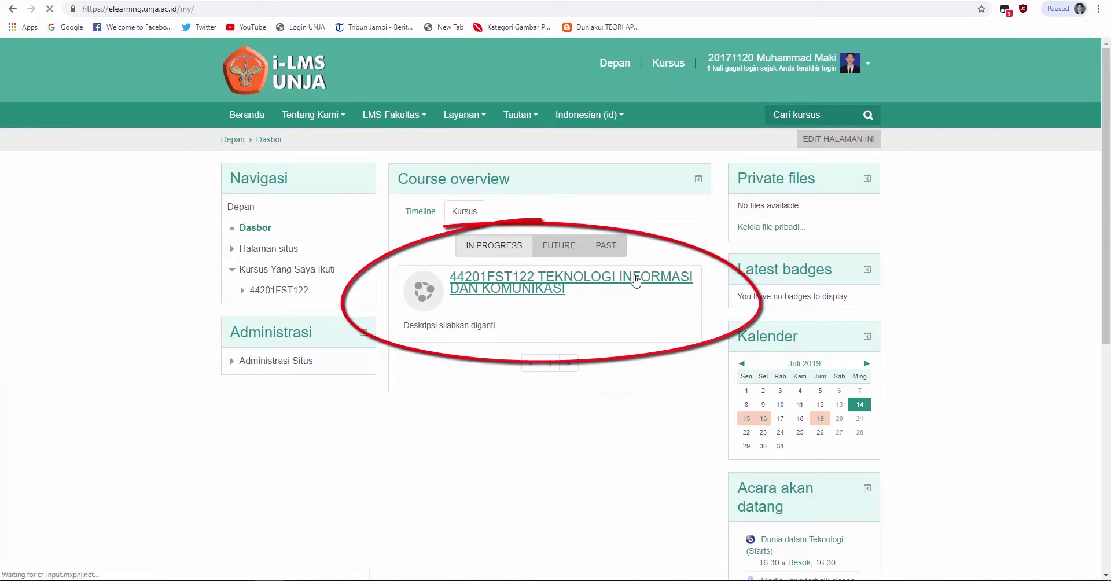
left_click_drag(1107, 212, 1107, 369)
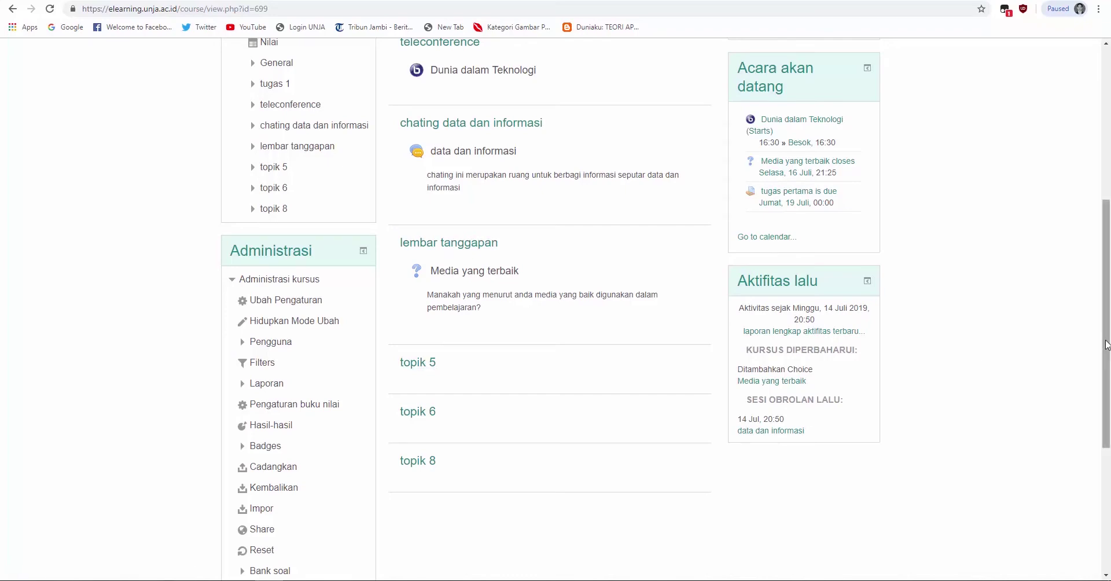
left_click_drag(1106, 345, 1108, 227)
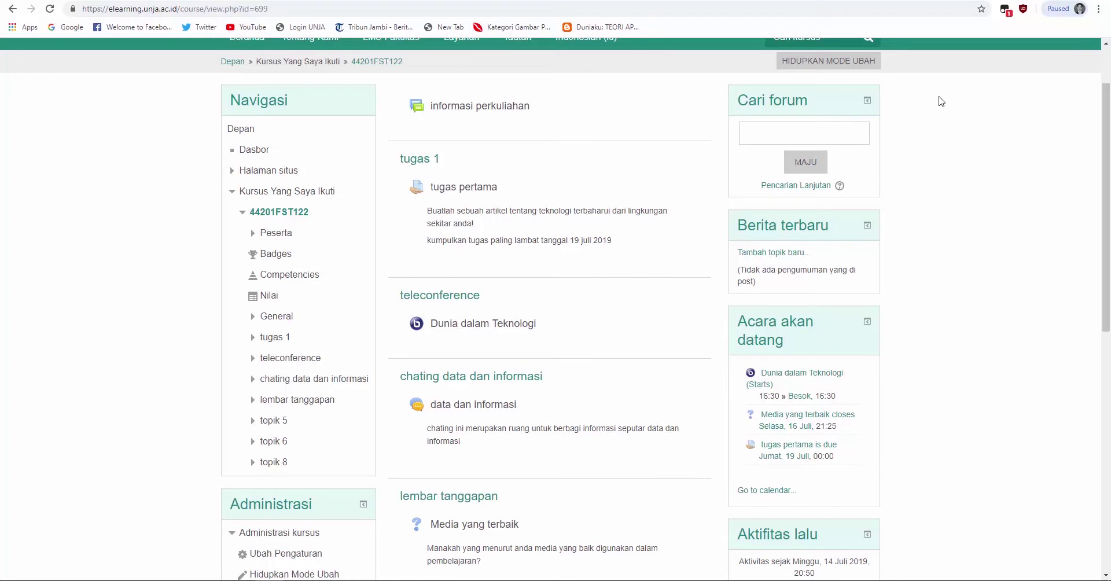
left_click(846, 68)
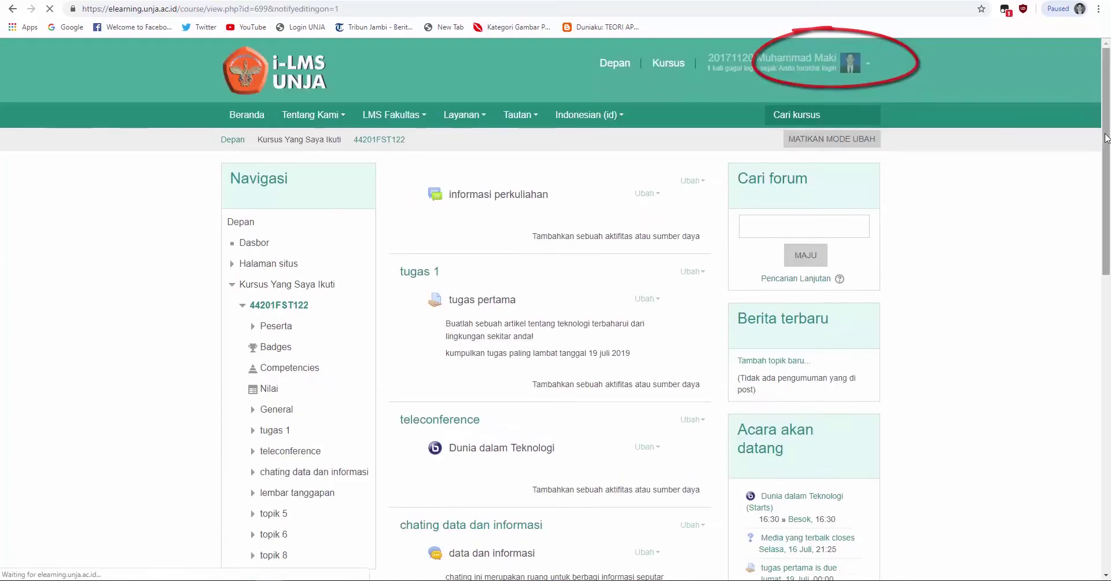
Step: Rename the course section "topik 5" as "kuis"
left_click_drag(1107, 138, 1106, 317)
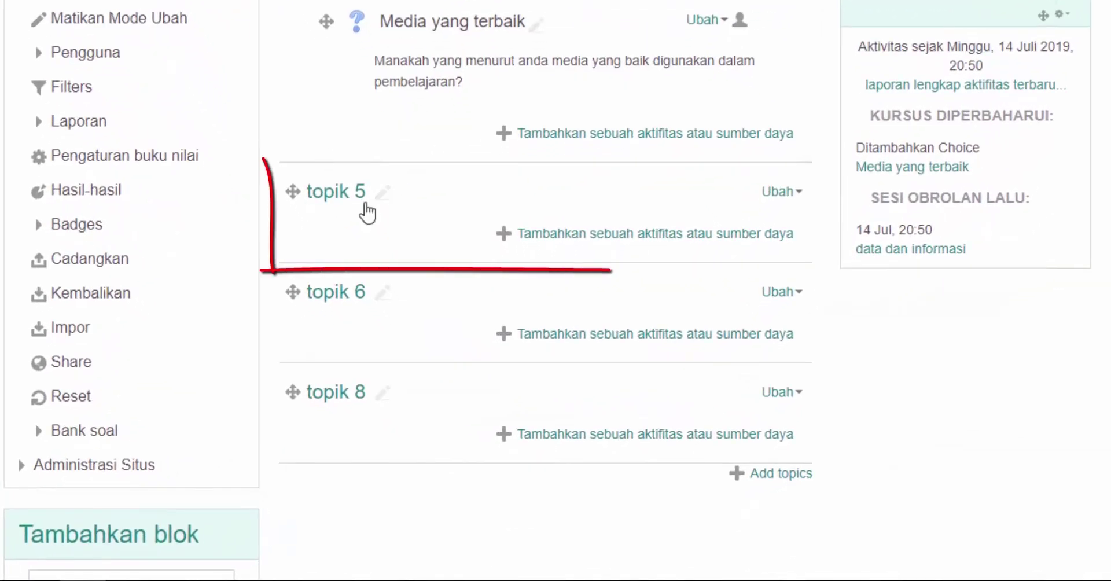
left_click(384, 196)
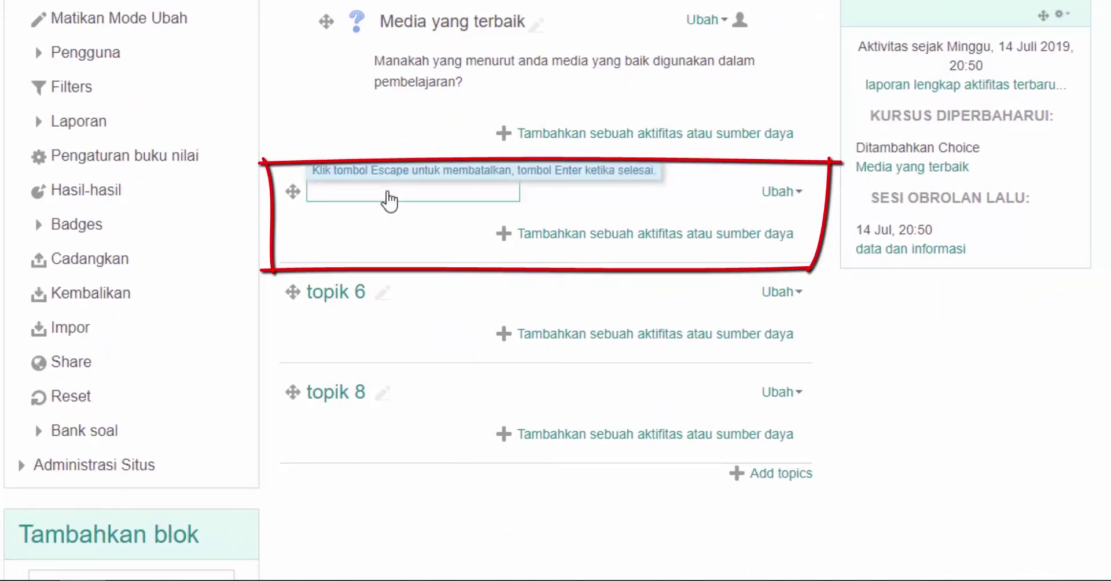
type("kuis")
key("Escape")
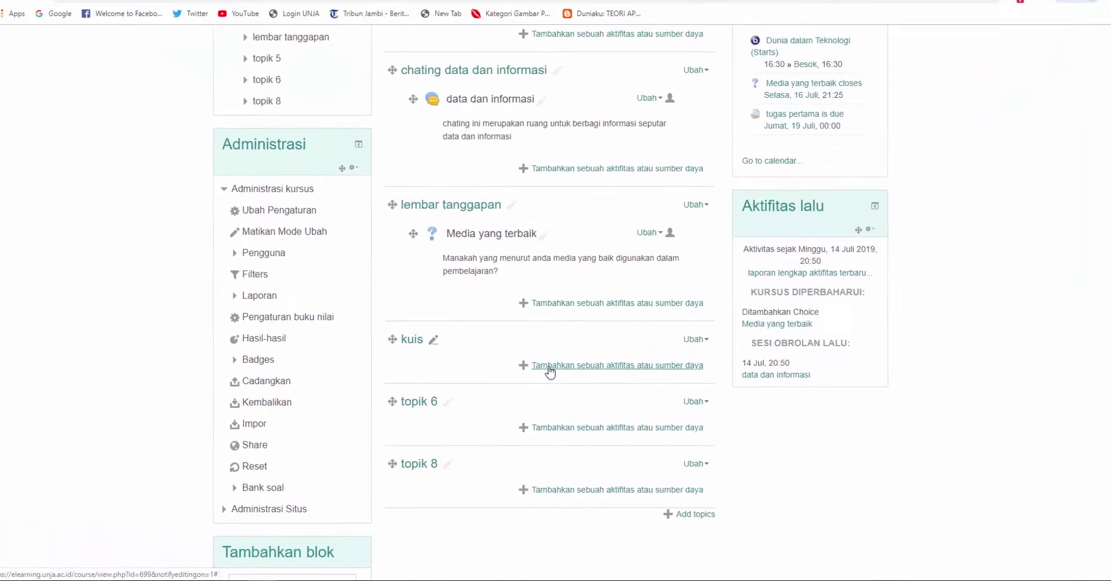
Step: Add a new Kuis activity to the "kuis" section
left_click(549, 351)
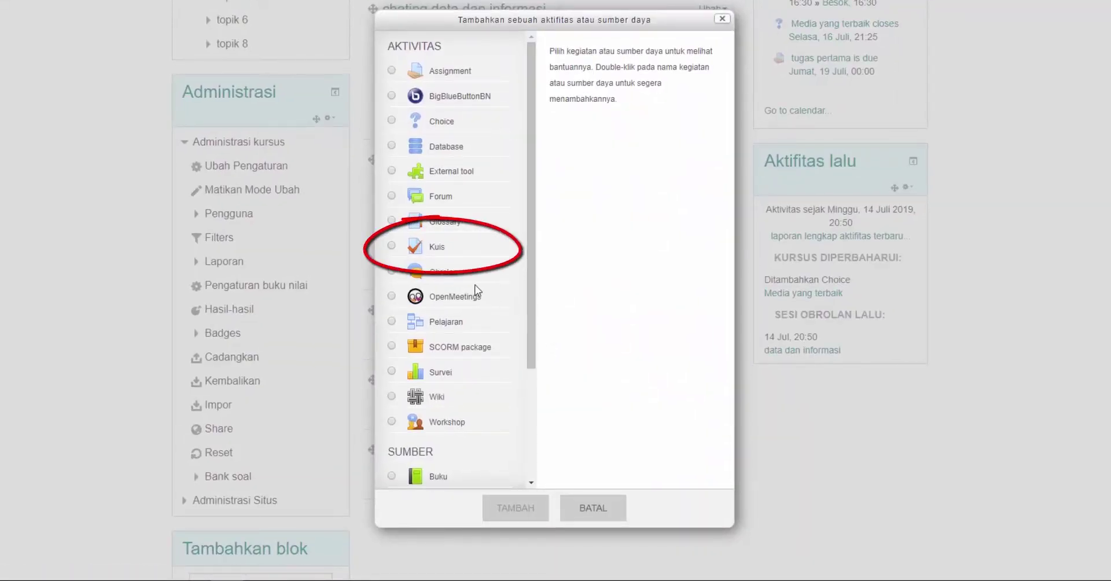
left_click(437, 255)
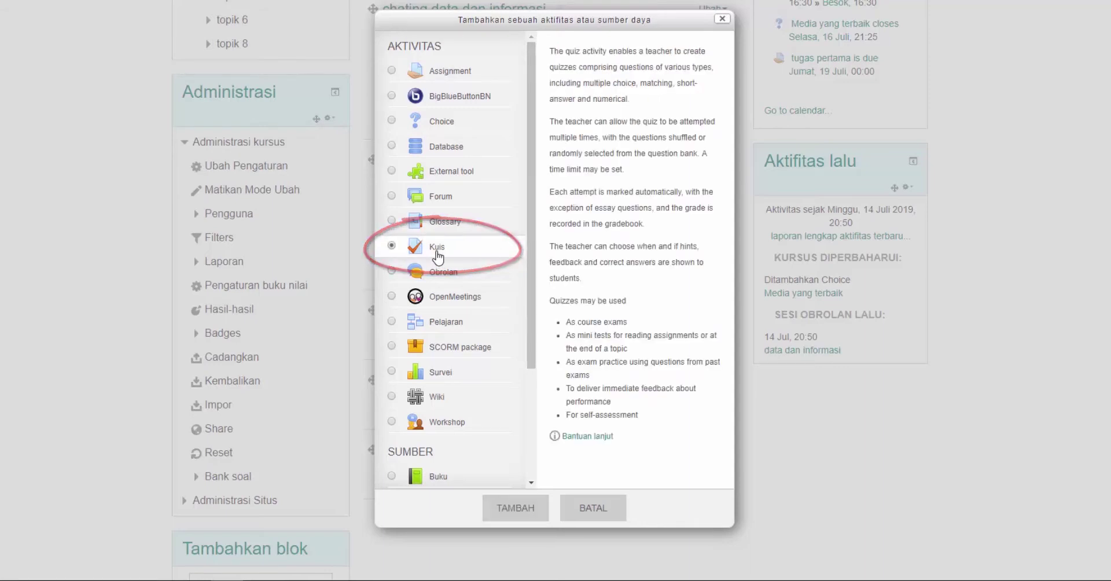
left_click(526, 515)
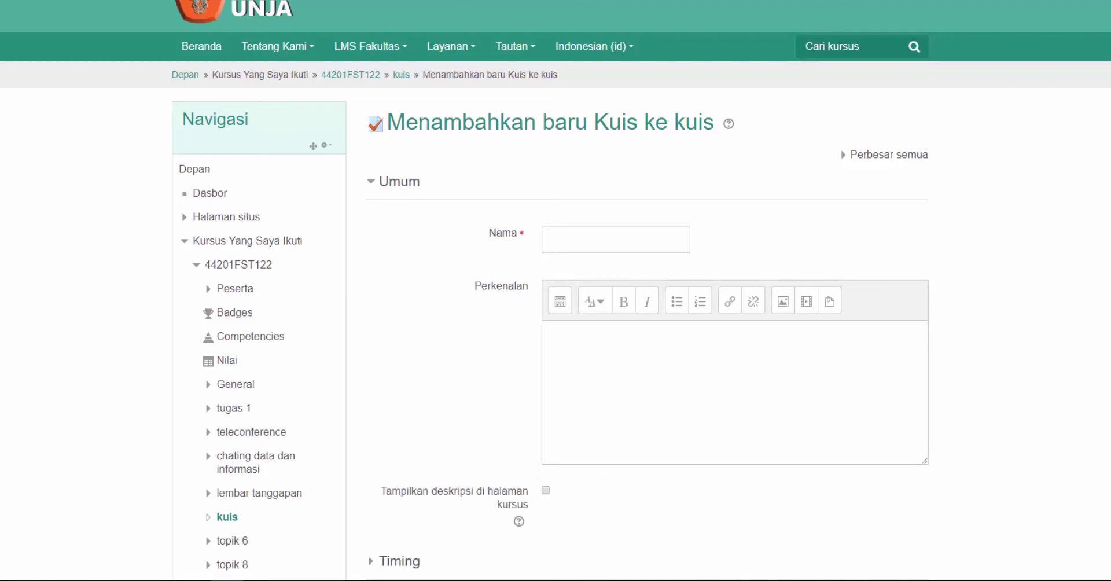
Step: Look through the new quiz form's general fields and the setting sections below them
scroll(556, 289, "down", 2)
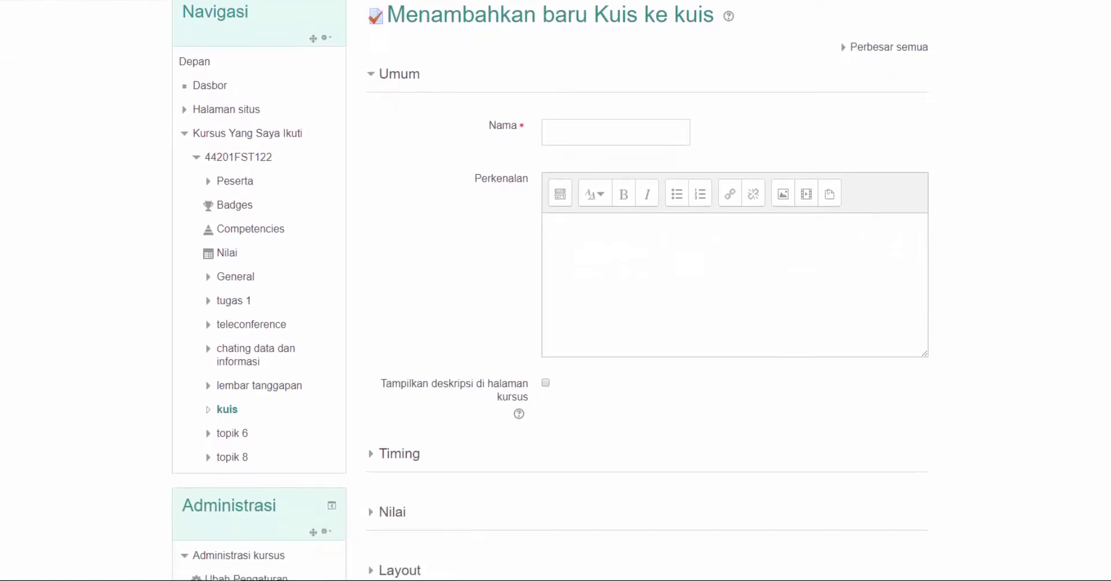
scroll(556, 289, "down", 1)
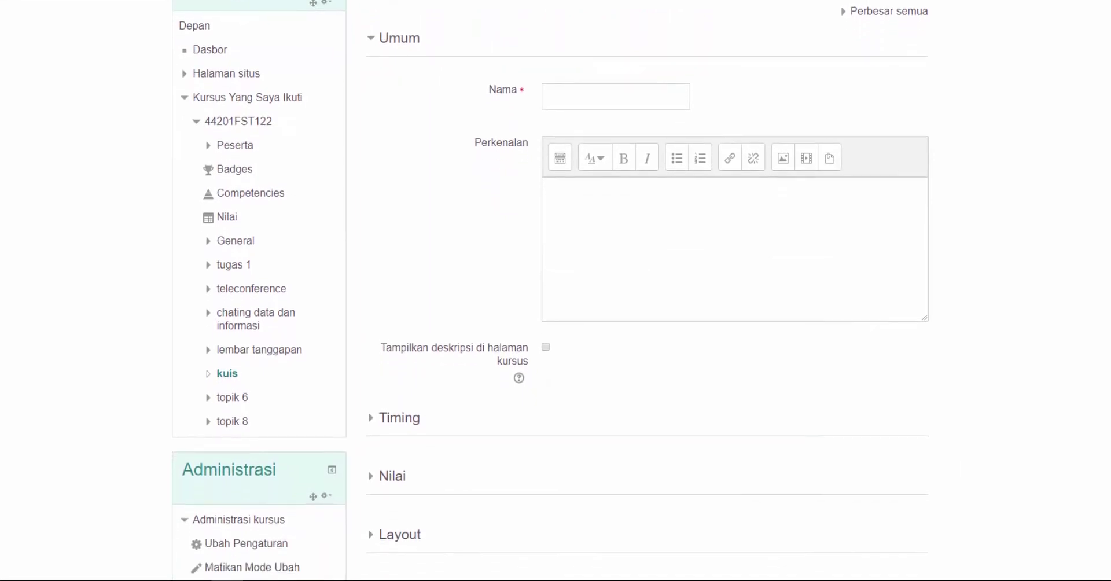
scroll(556, 289, "down", 1)
scroll(555, 289, "down", 1)
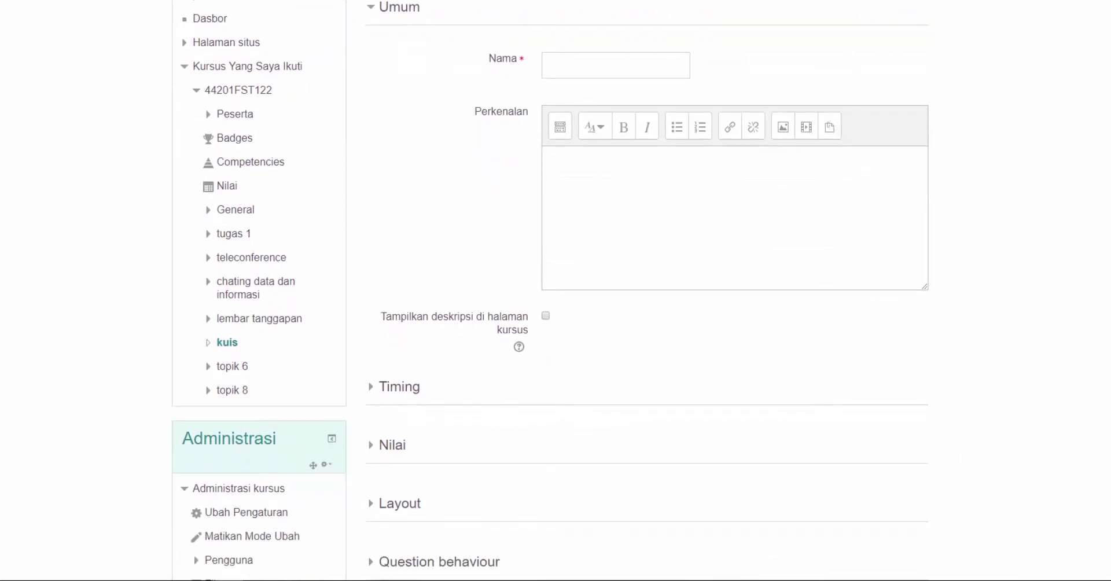
scroll(556, 290, "down", 1)
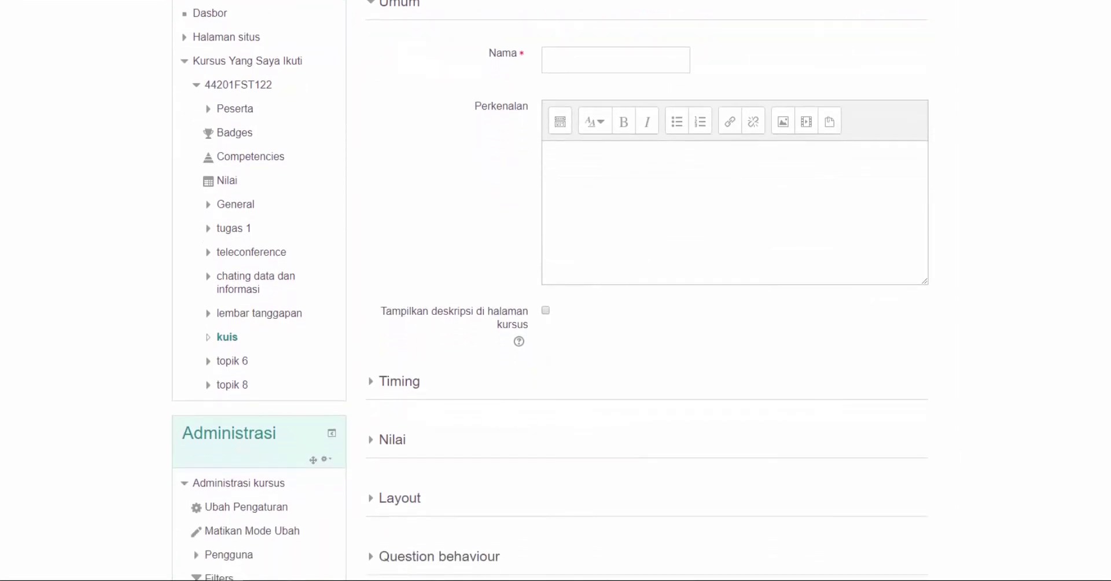
scroll(555, 290, "down", 1)
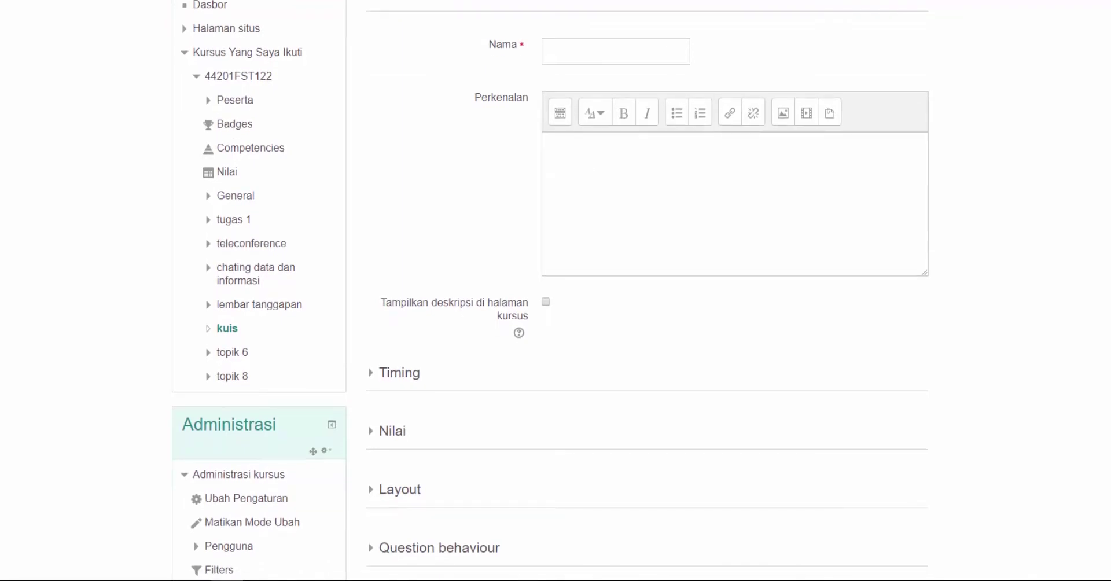
scroll(555, 290, "down", 1)
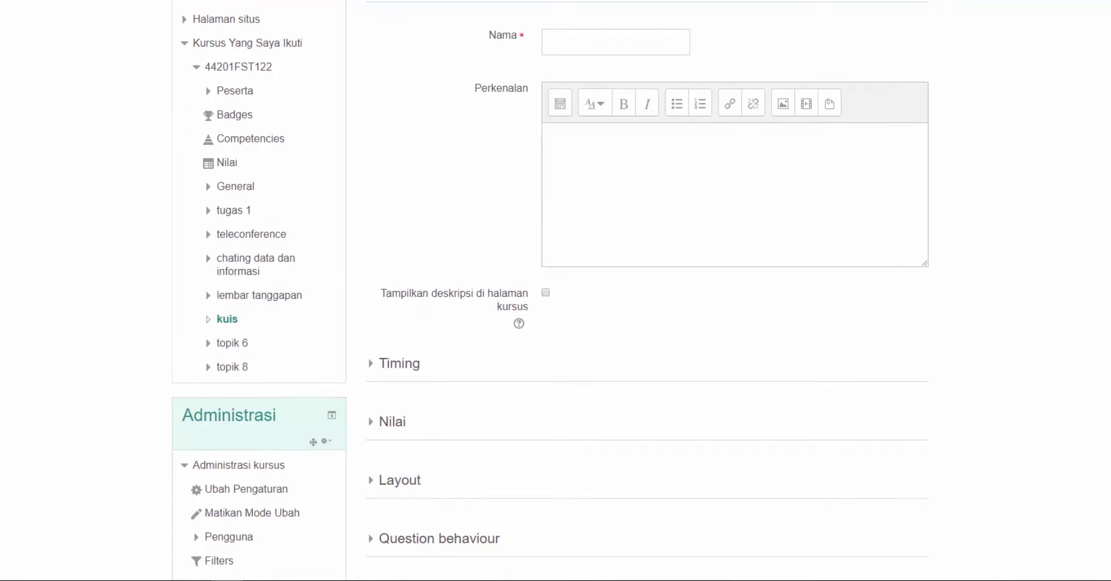
scroll(555, 289, "up", 3)
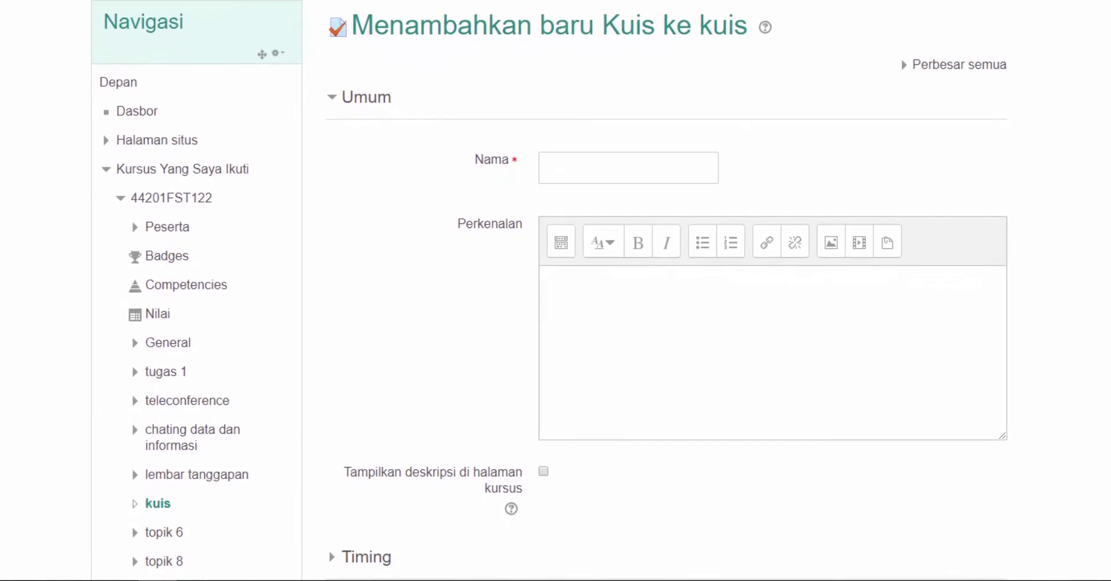
Step: Name the new quiz "Kuis pertama"
left_click(657, 162)
type("Kuis per")
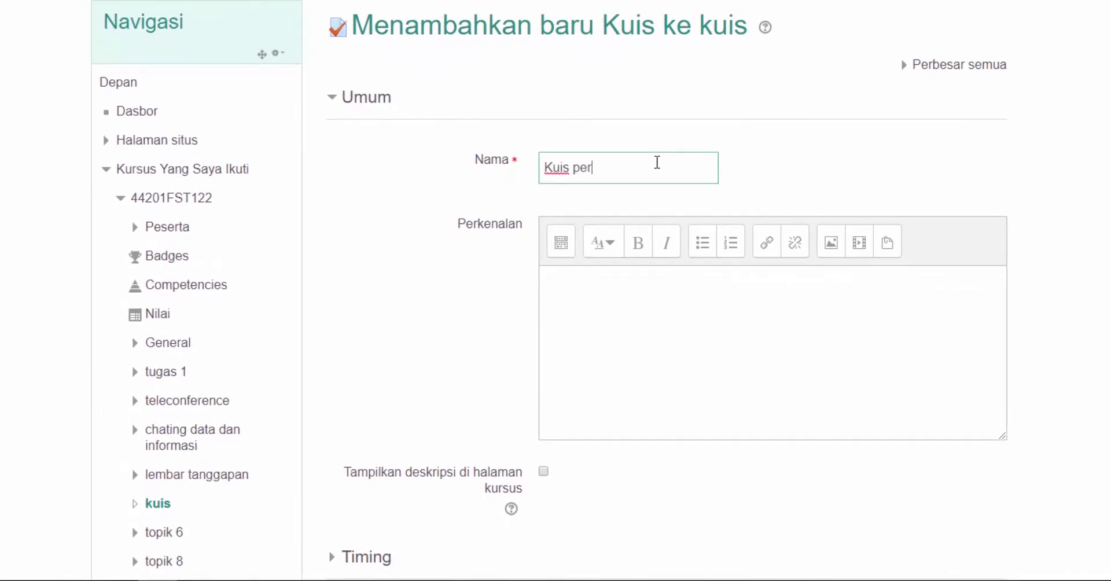
type("tama")
Step: Enter the introduction "silahkan jawab pertanyaan berikut ini dengan baik dan benar!" and enable showing the description on the course page
left_click(596, 325)
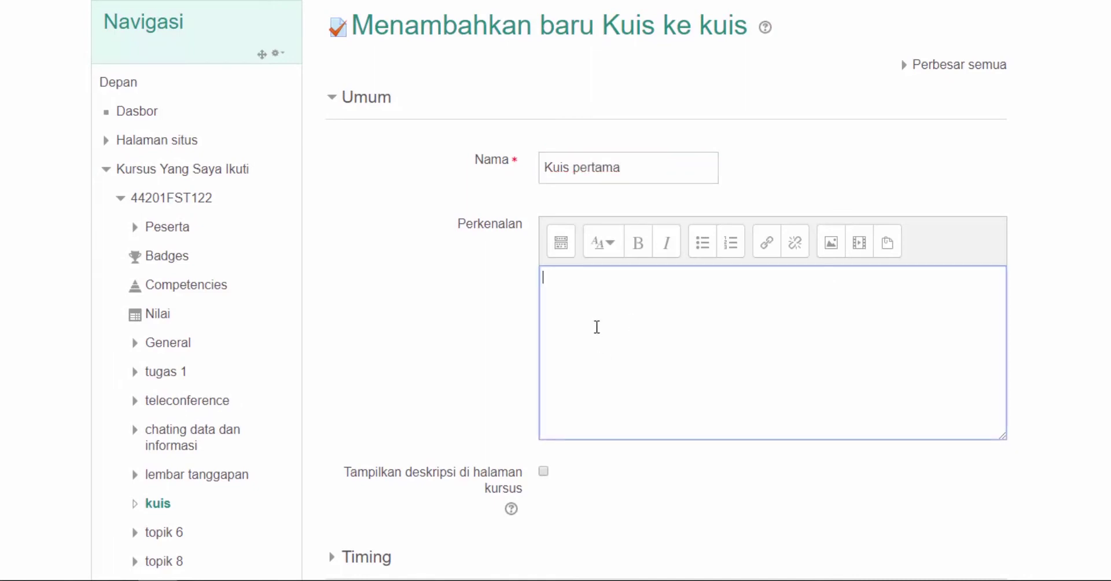
type("silahkan jawab pertanyaan berikut ini dengan baik dan benar!")
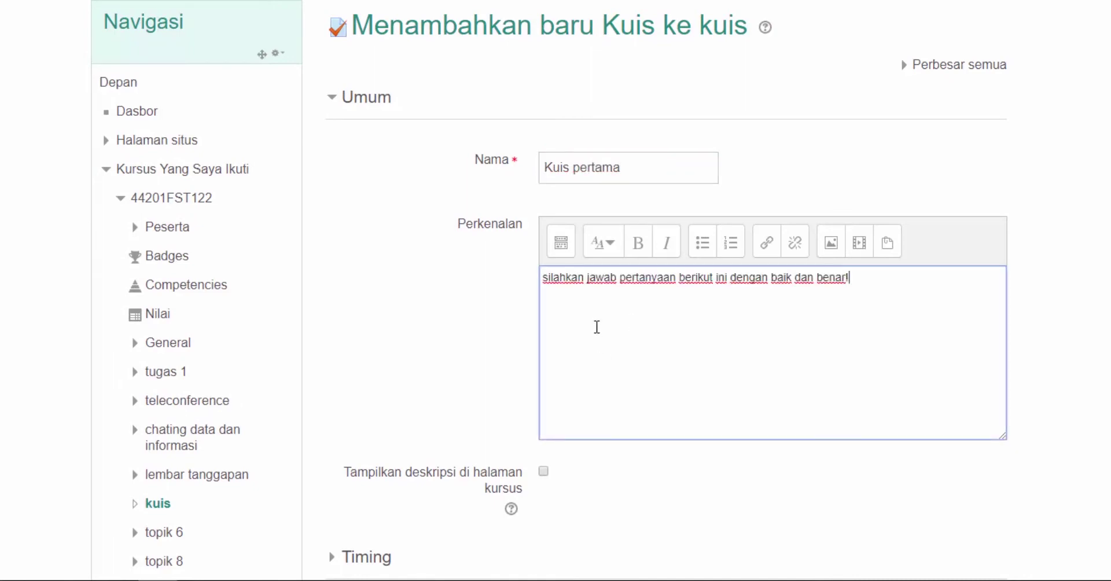
left_click(545, 474)
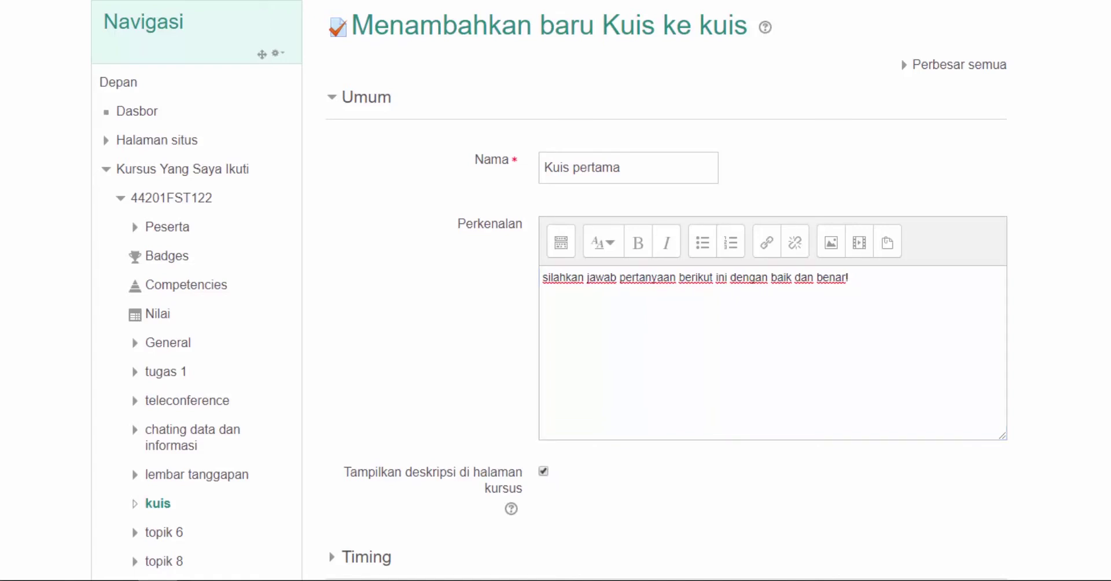
Step: Enable the quiz's start and end dates in the Timing settings, and set the end day to 16
scroll(550, 290, "down", 8)
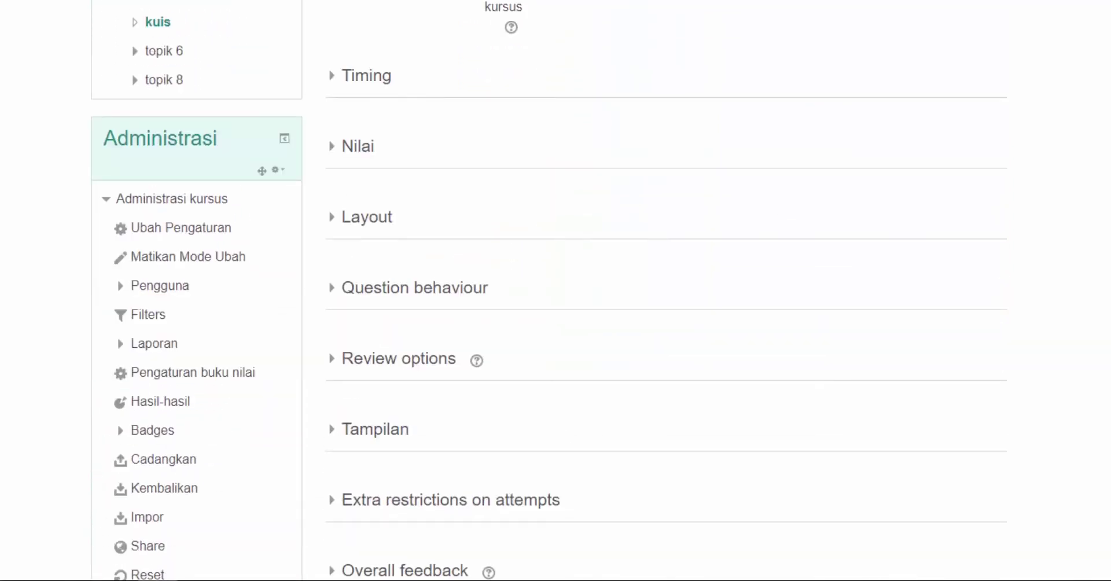
left_click(382, 84)
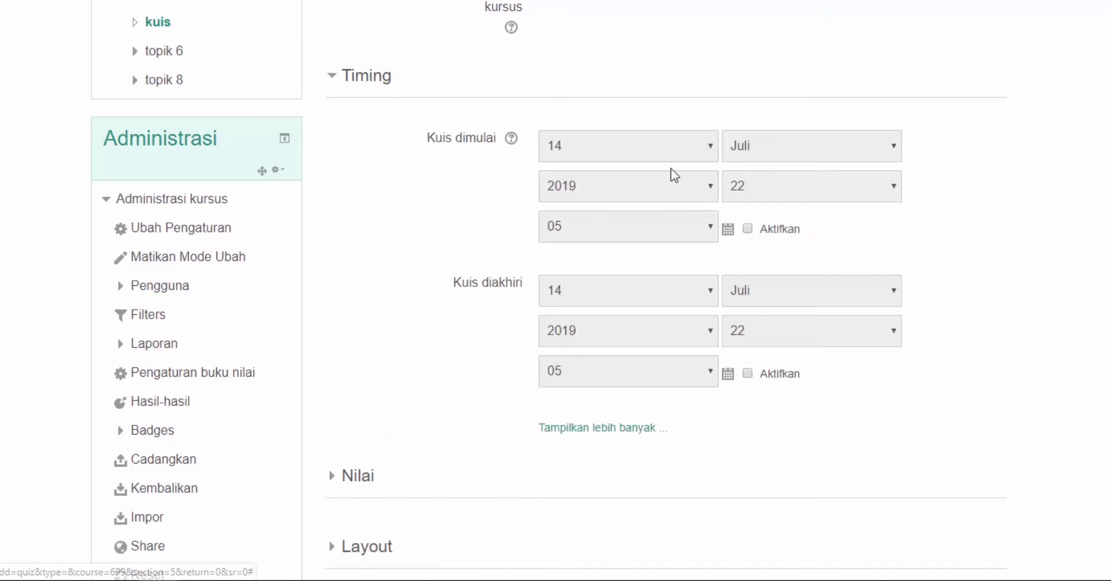
left_click(749, 229)
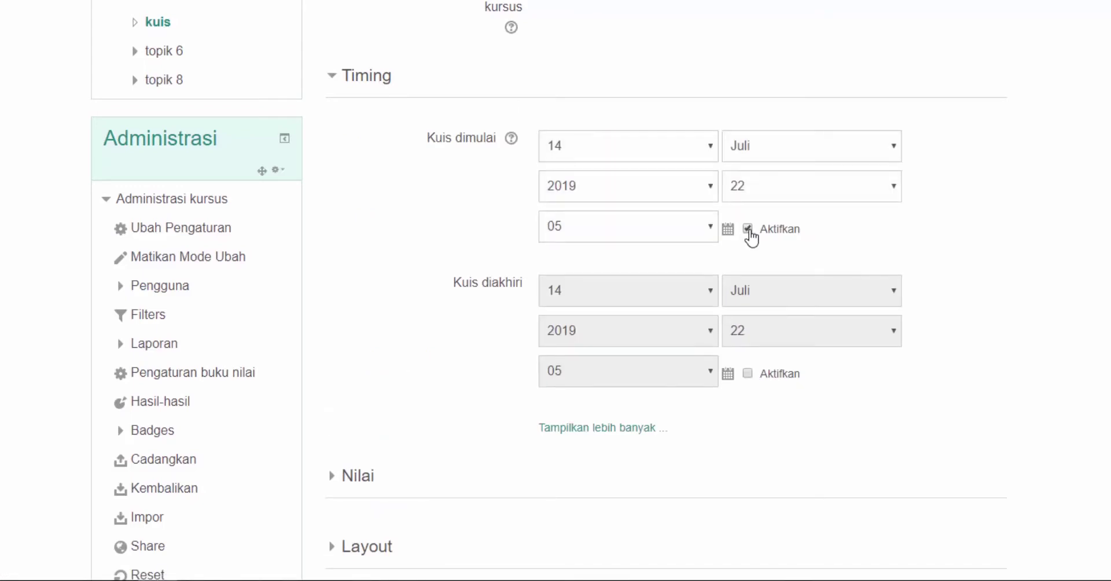
left_click(748, 374)
left_click(712, 292)
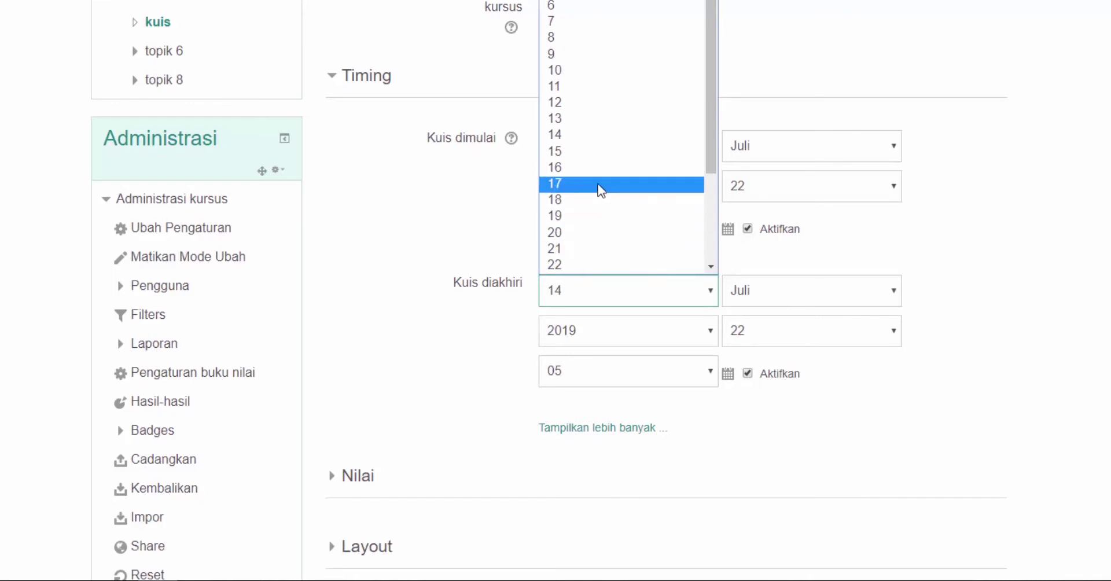
left_click(585, 168)
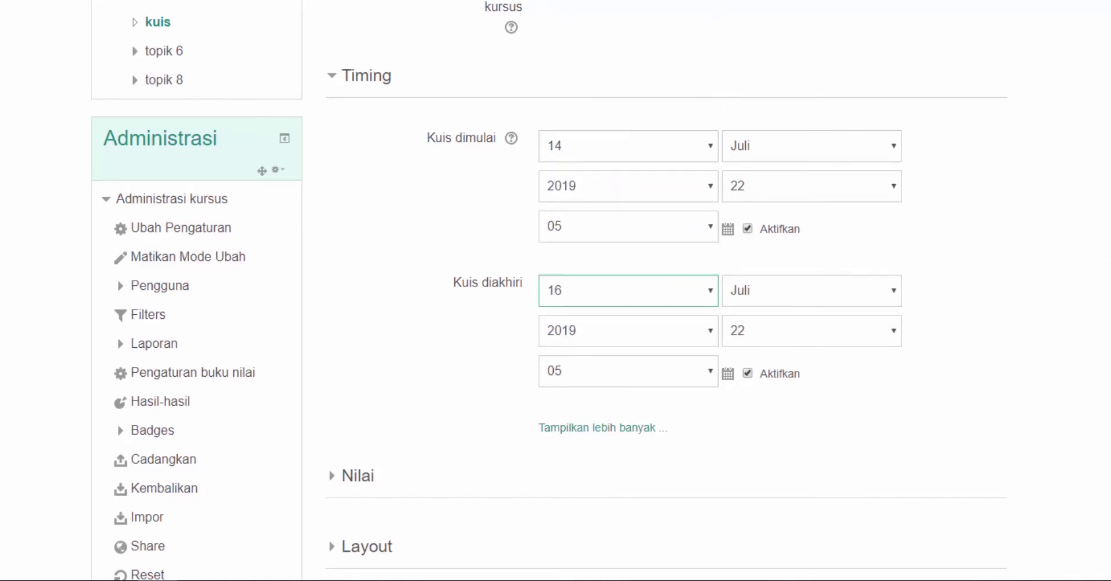
Step: Show the additional timing settings and try out enabling the quiz's time limit
scroll(641, 243, "down", 3)
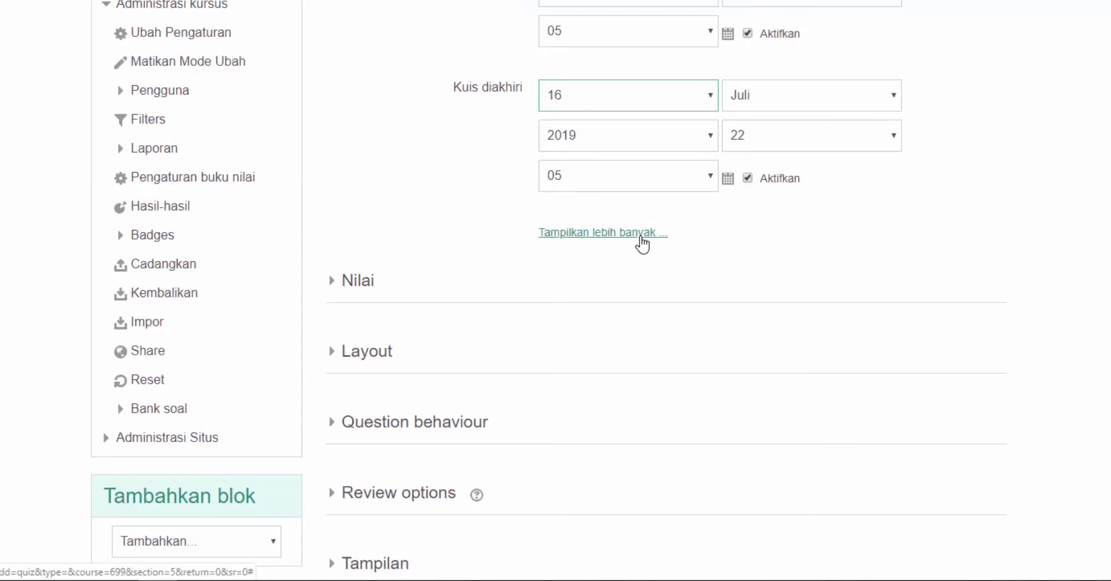
left_click(642, 237)
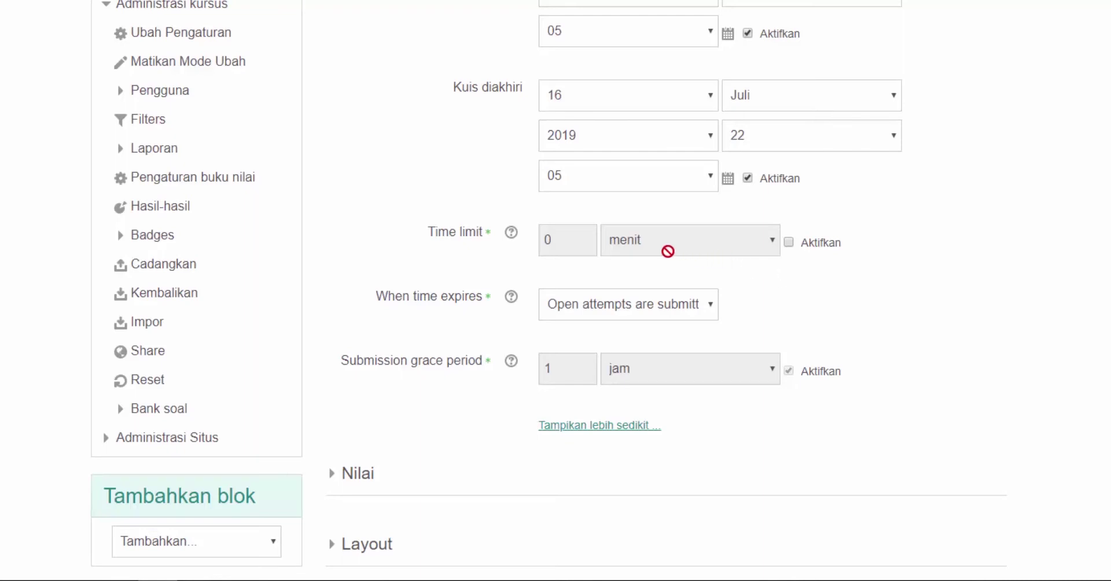
left_click(800, 248)
left_click(794, 248)
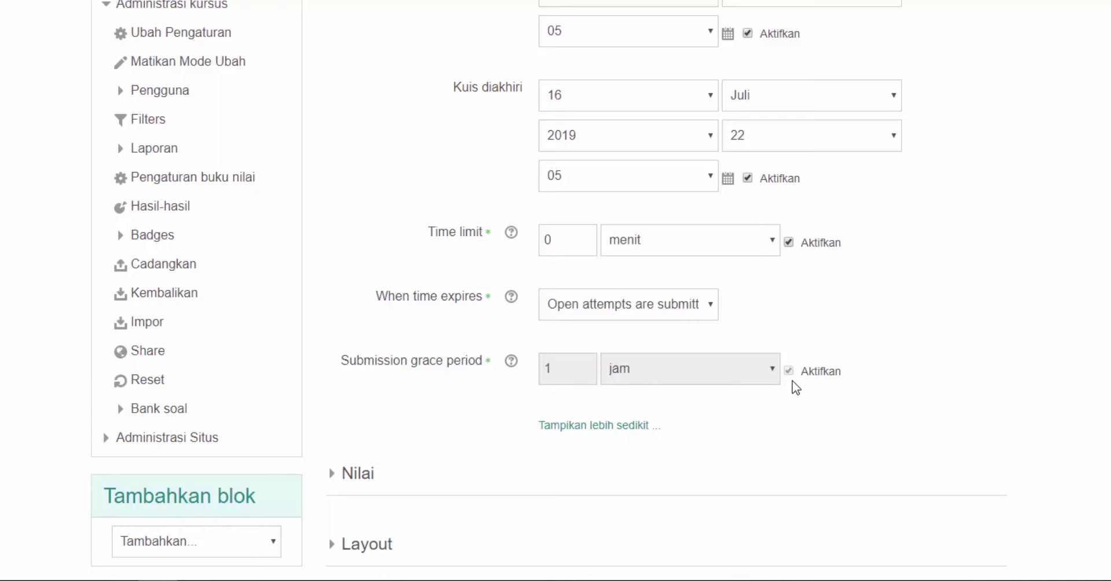
left_click(789, 243)
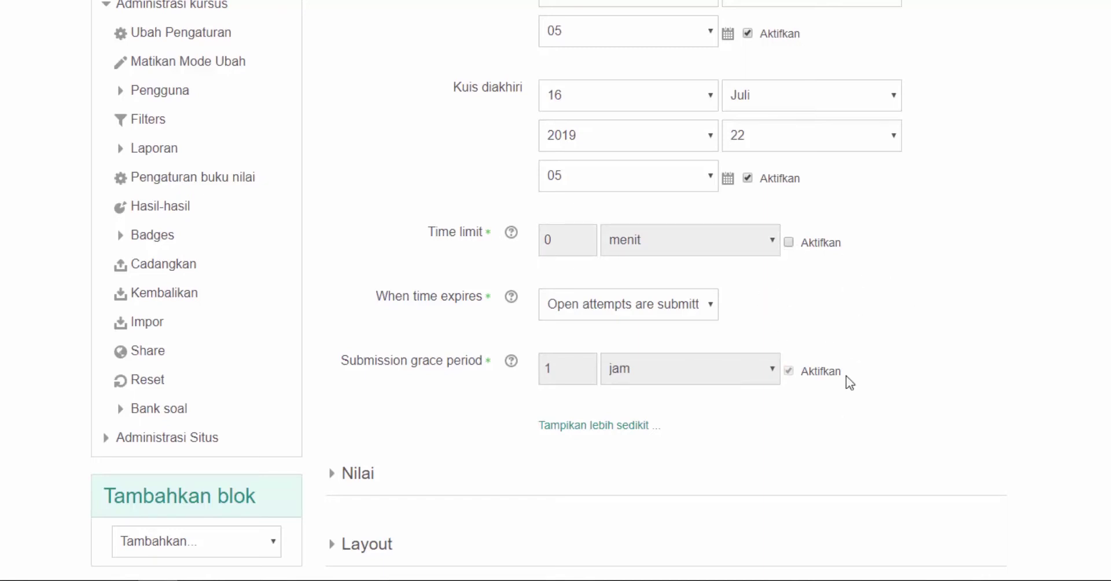
Step: Set the quiz's passing grade to 70 in the Nilai settings, and show the additional grade options
left_click(355, 482)
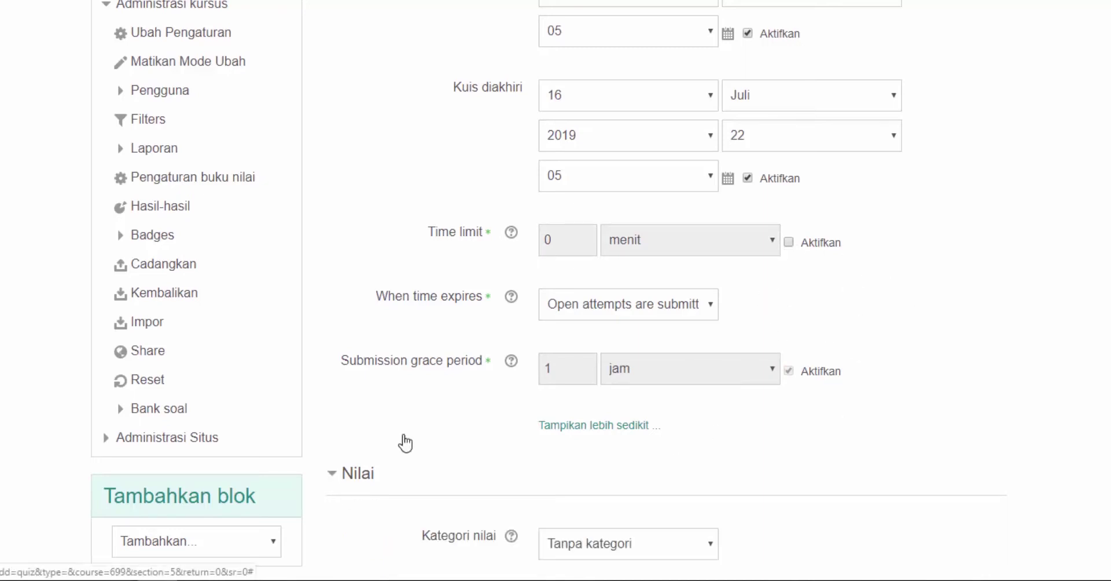
scroll(405, 443, "down", 3)
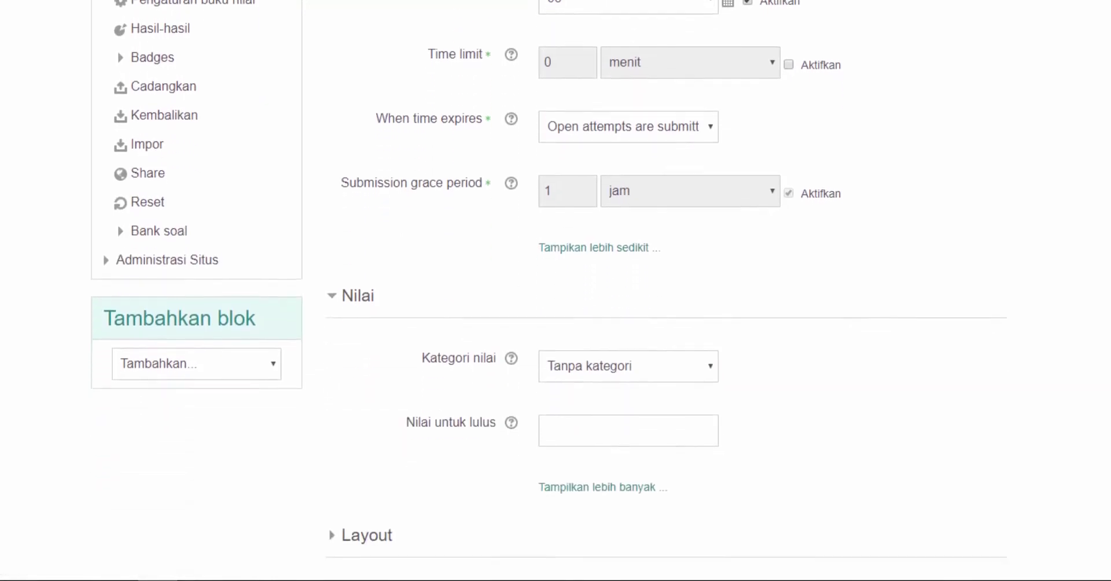
scroll(602, 214, "down", 3)
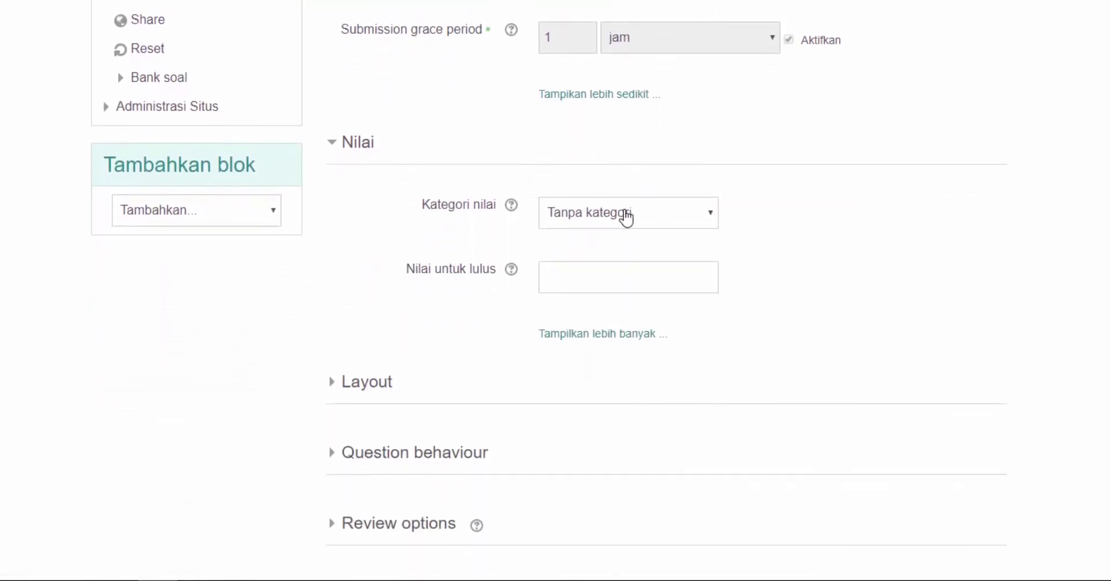
left_click(645, 218)
left_click(653, 220)
left_click(660, 278)
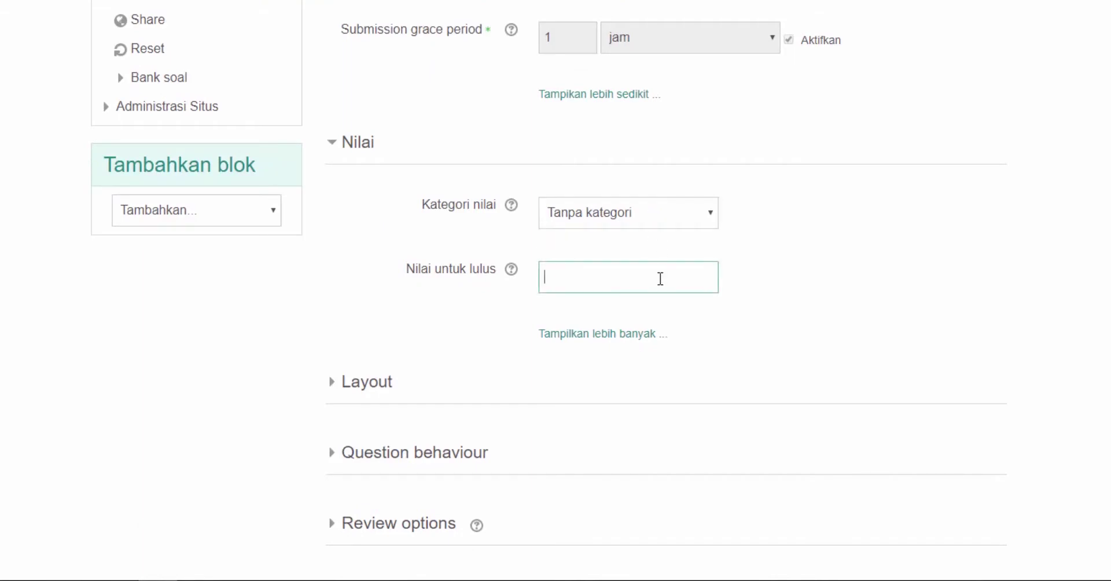
type("70")
left_click(605, 334)
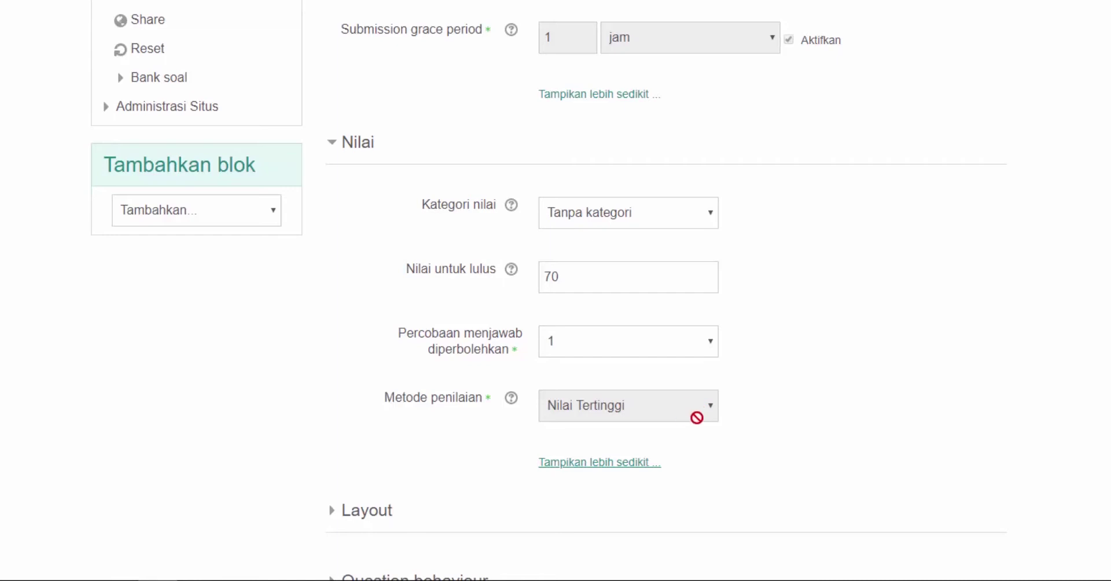
Step: Expand the quiz's Layout settings and show their additional options to examine the page and navigation settings
scroll(622, 474, "down", 8)
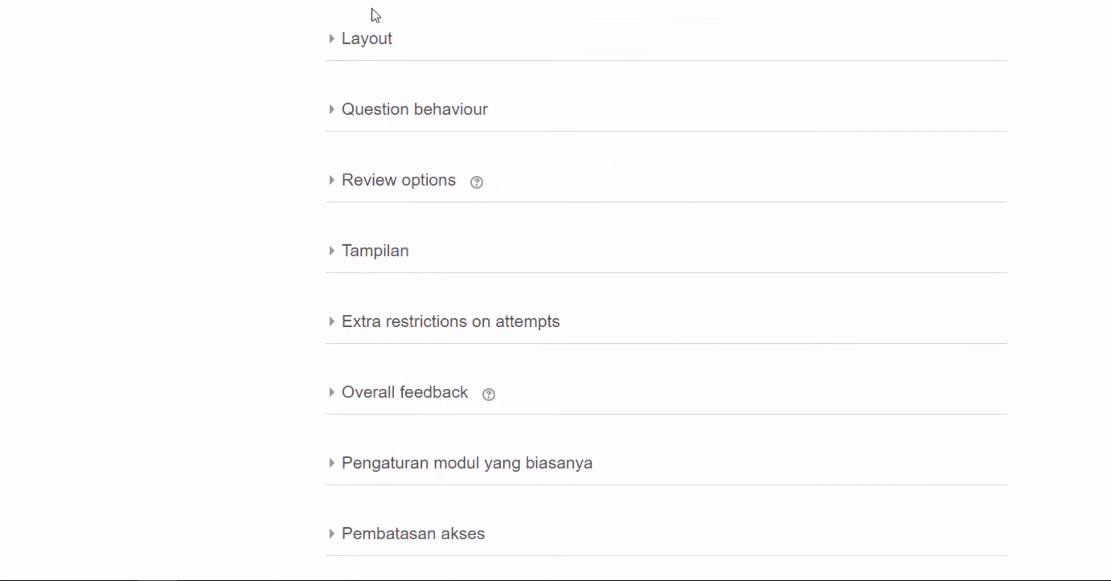
left_click(368, 54)
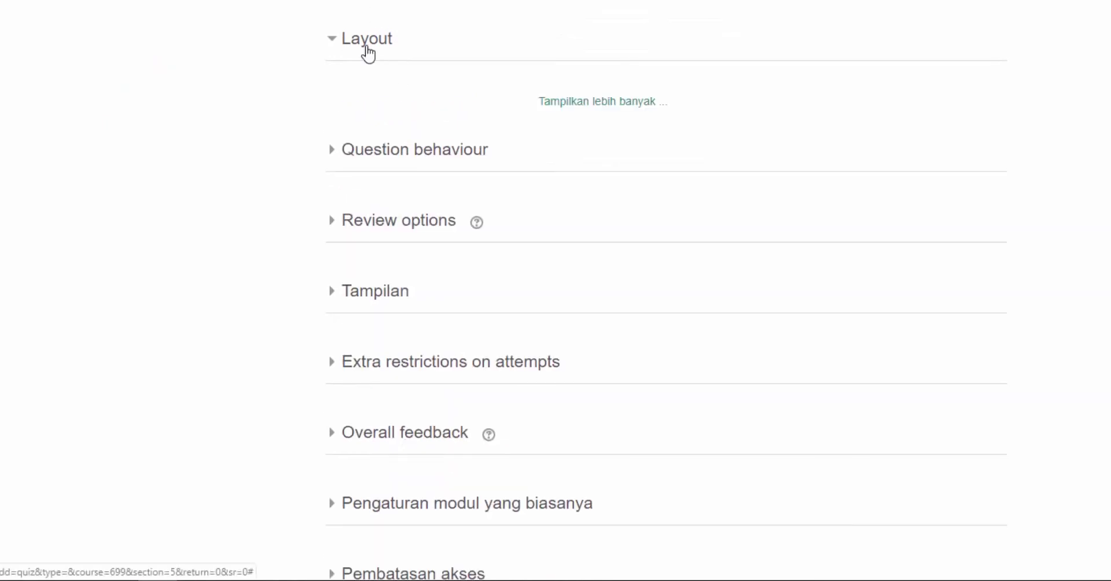
left_click(553, 107)
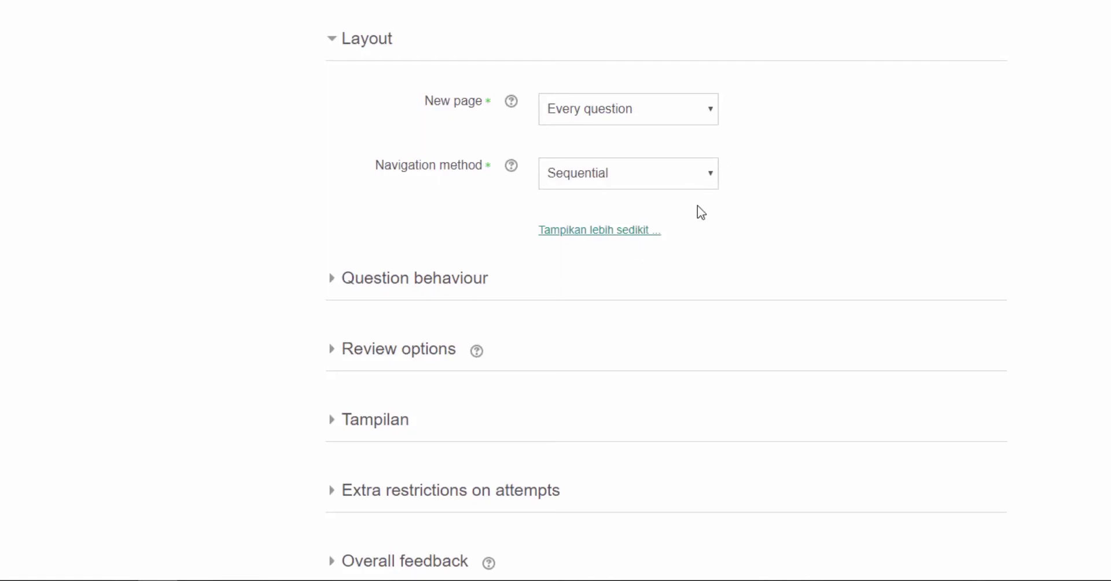
Step: Expand the Question behaviour settings and look through the choices for Bagaimana soal bersikap
left_click(415, 278)
scroll(415, 278, "down", 2)
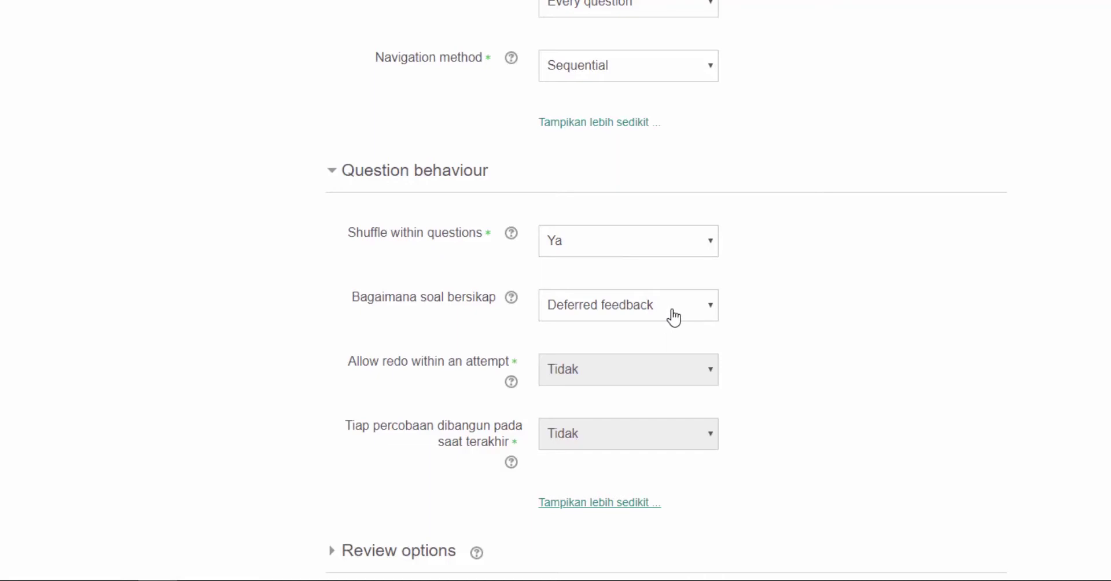
left_click(707, 319)
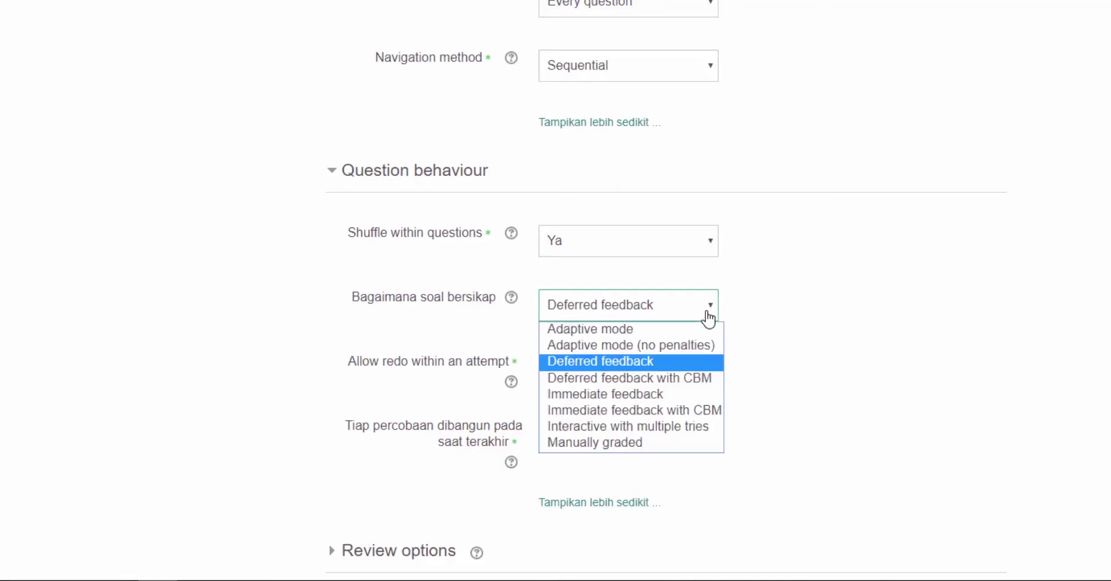
left_click(708, 319)
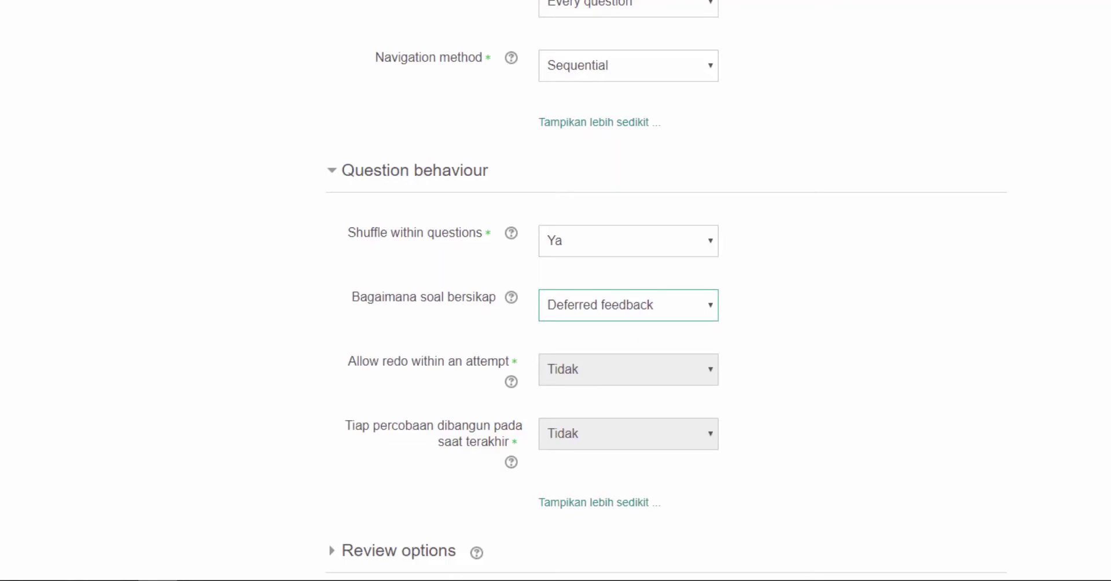
Step: In Review options, turn off The attempt, Tanda and Overall feedback for the period after the quiz is closed
scroll(667, 290, "down", 1)
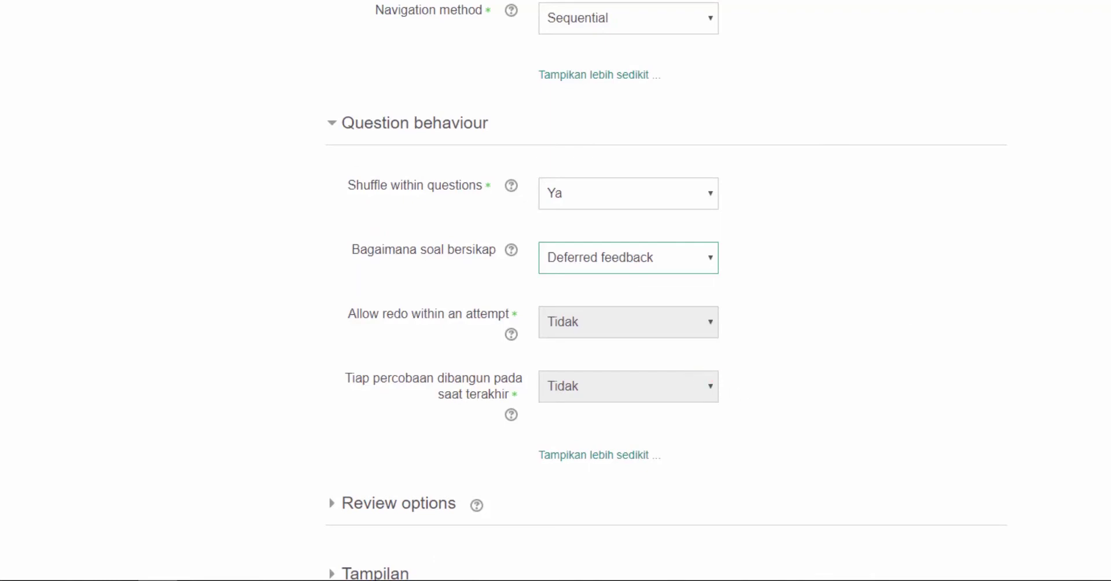
scroll(556, 290, "down", 7)
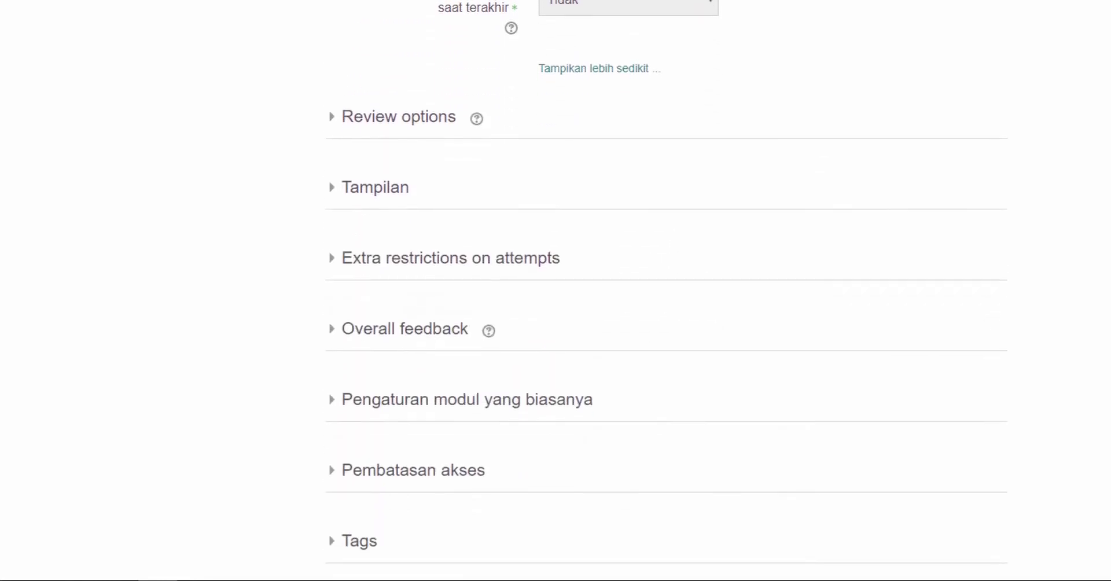
left_click(437, 124)
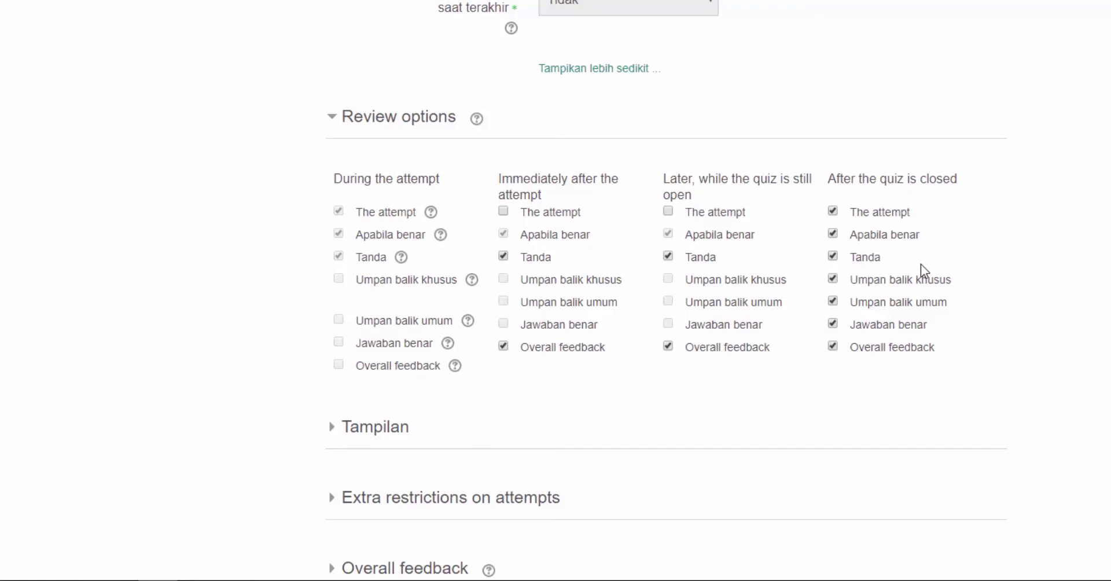
left_click(833, 212)
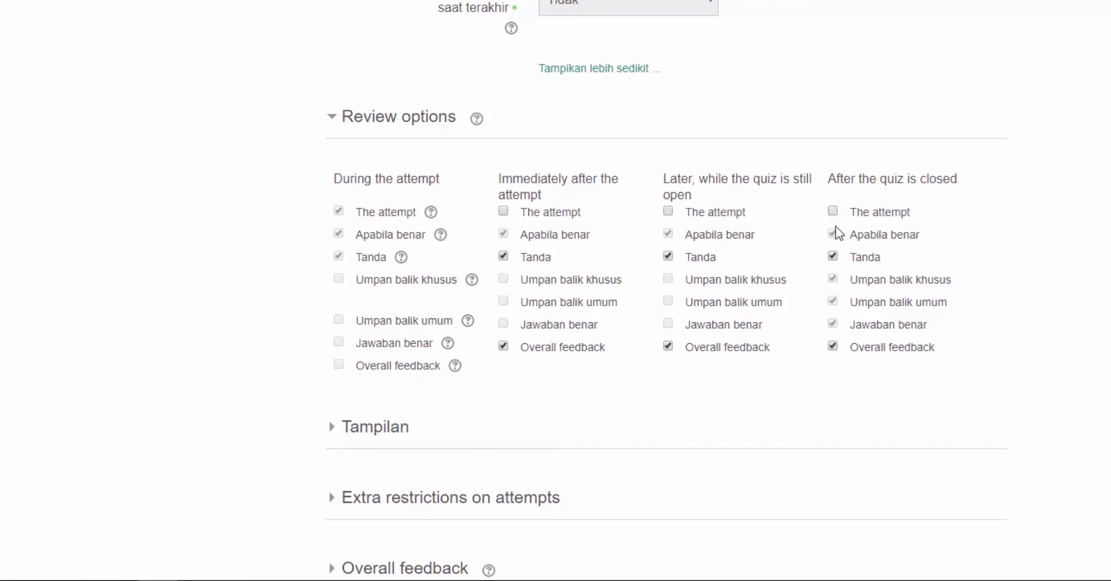
left_click(835, 257)
Step: Expand the Tampilan settings and show the additional options for user pictures, decimal places and blocks
left_click(391, 433)
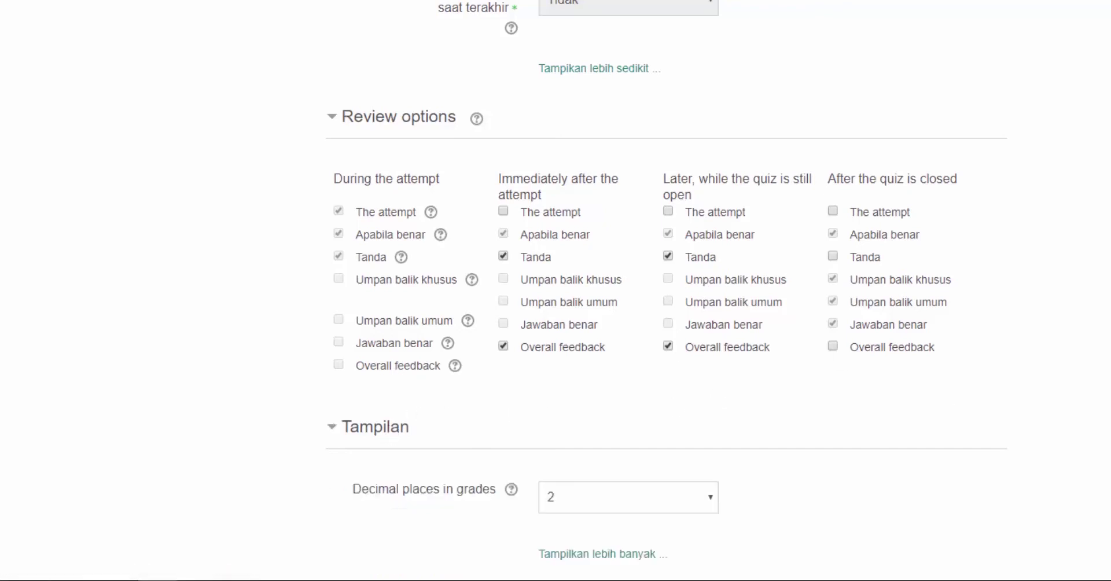
scroll(666, 289, "down", 3)
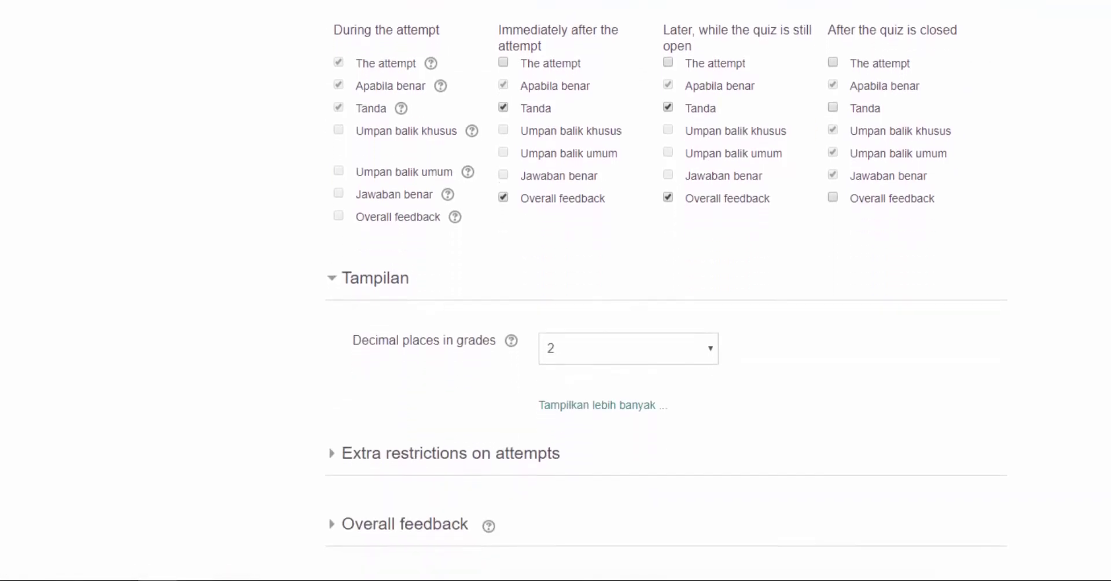
scroll(568, 313, "down", 1)
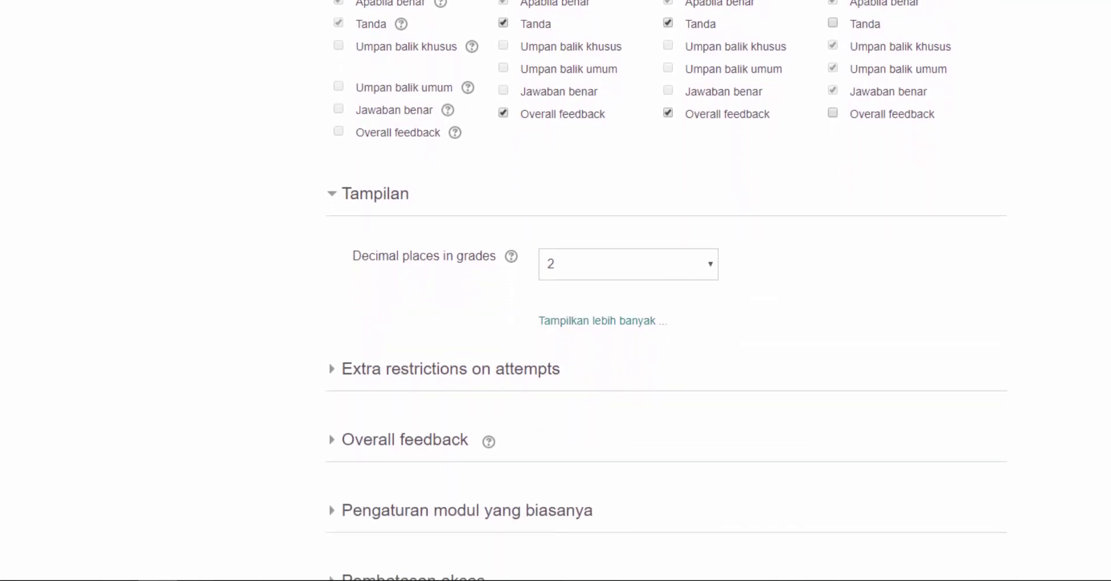
left_click(569, 319)
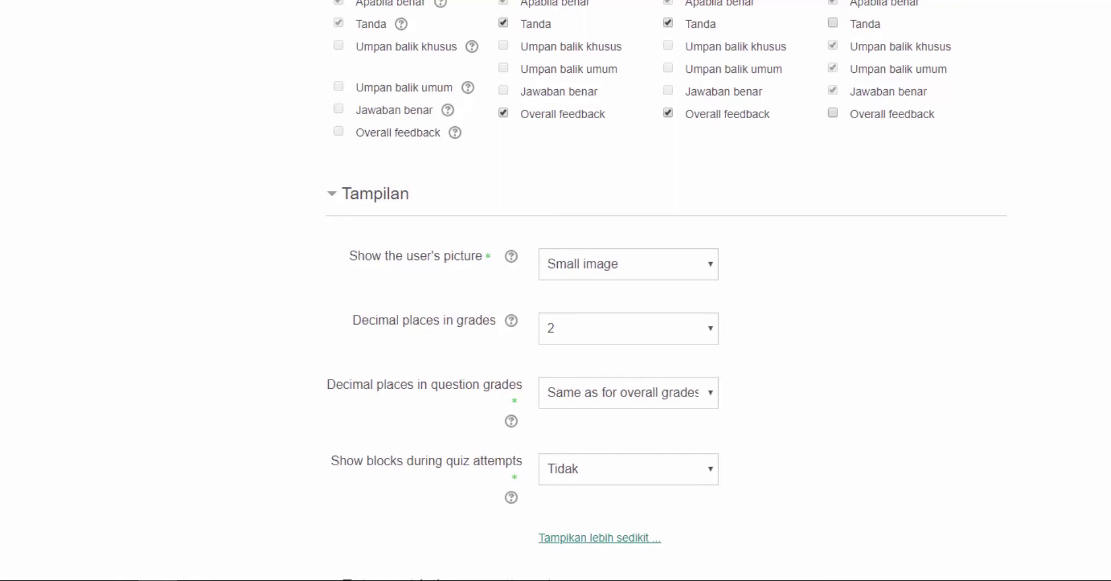
Step: Expand Extra restrictions on attempts and show its additional options to examine the available restrictions
scroll(667, 290, "down", 7)
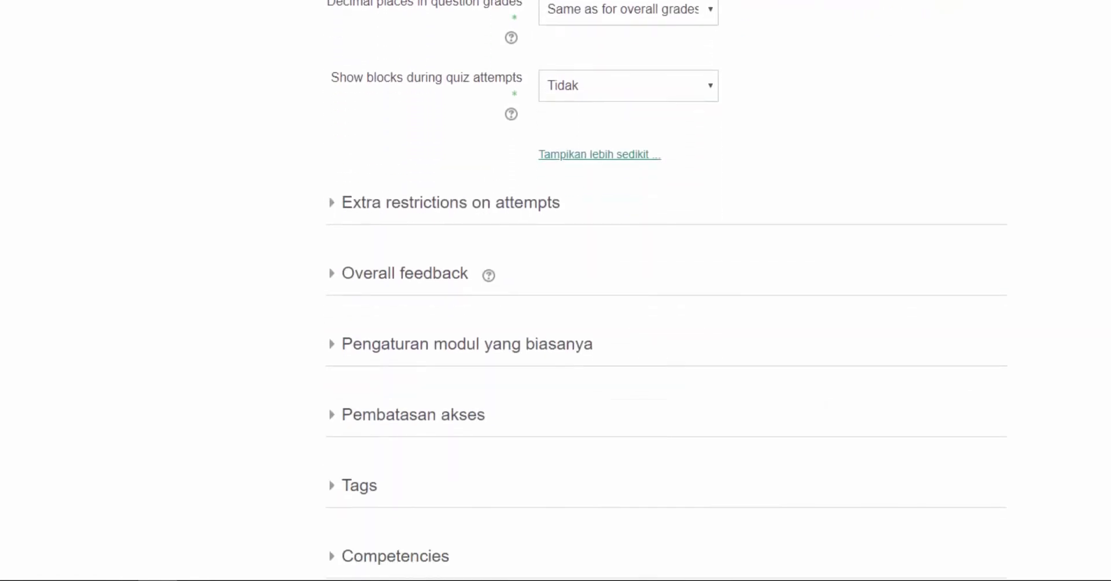
scroll(645, 330, "down", 1)
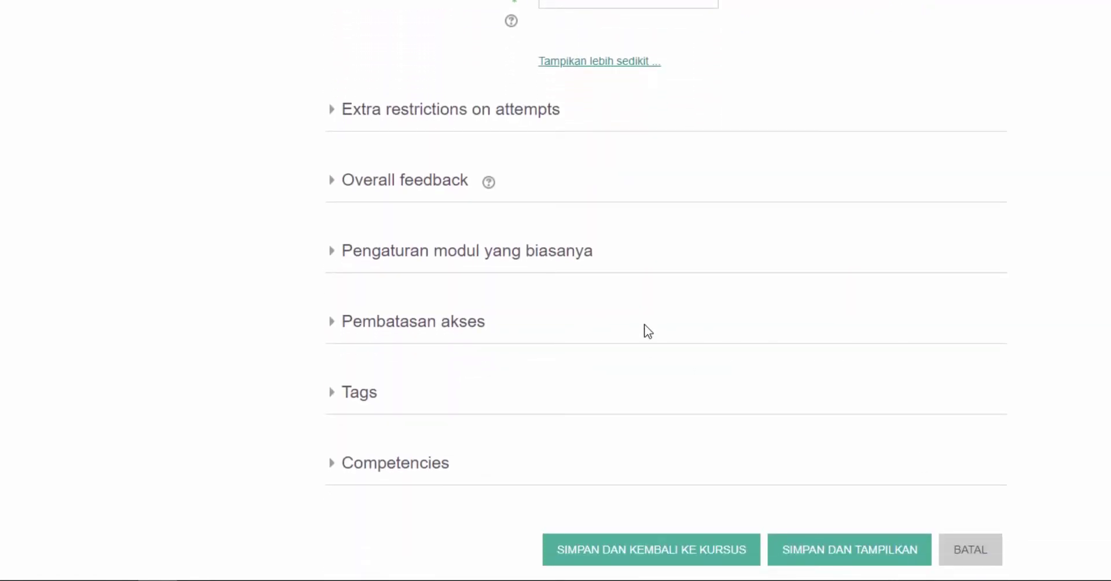
left_click(515, 115)
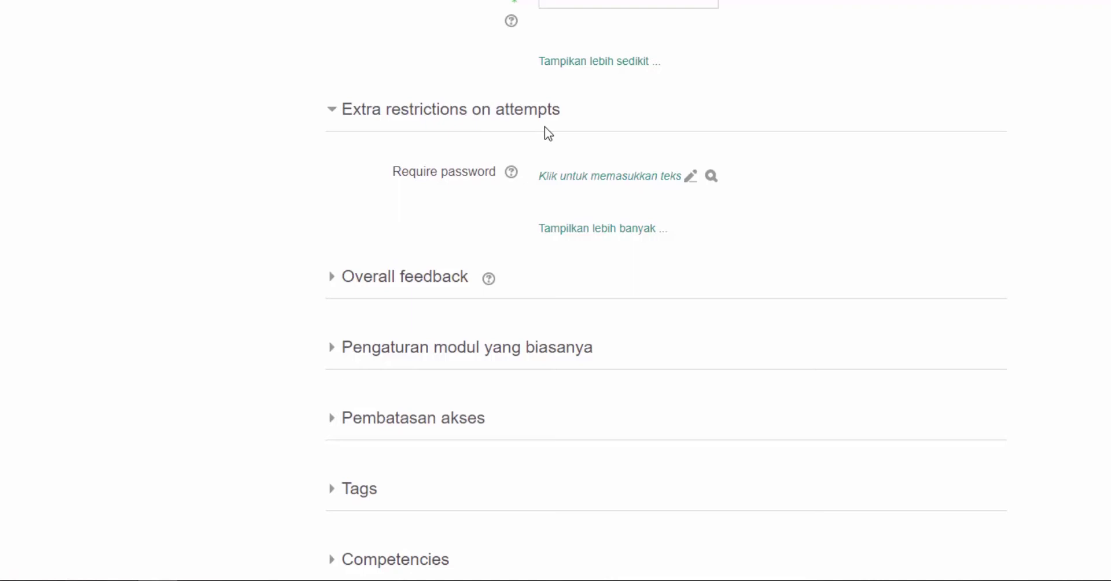
left_click(611, 229)
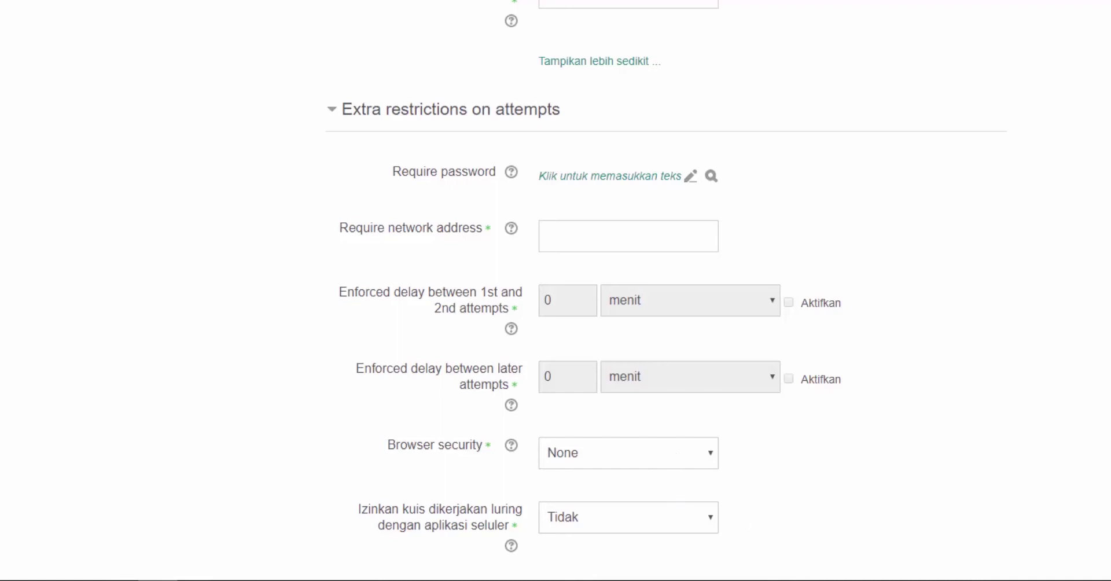
Step: Expand the Overall feedback settings and examine the grade boundary and feedback fields
scroll(422, 313, "down", 5)
left_click(420, 312)
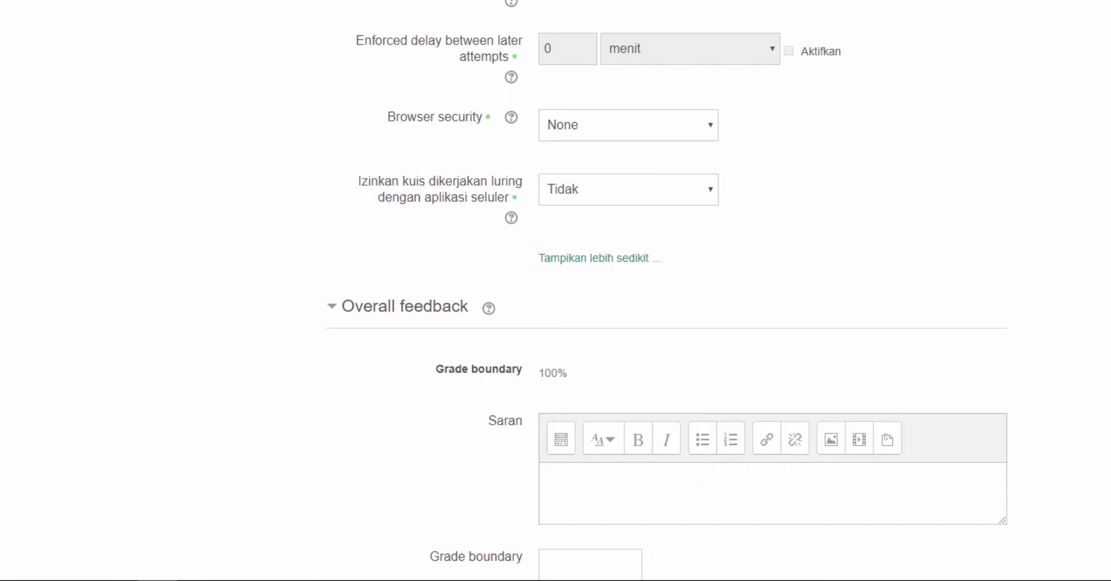
scroll(666, 290, "down", 6)
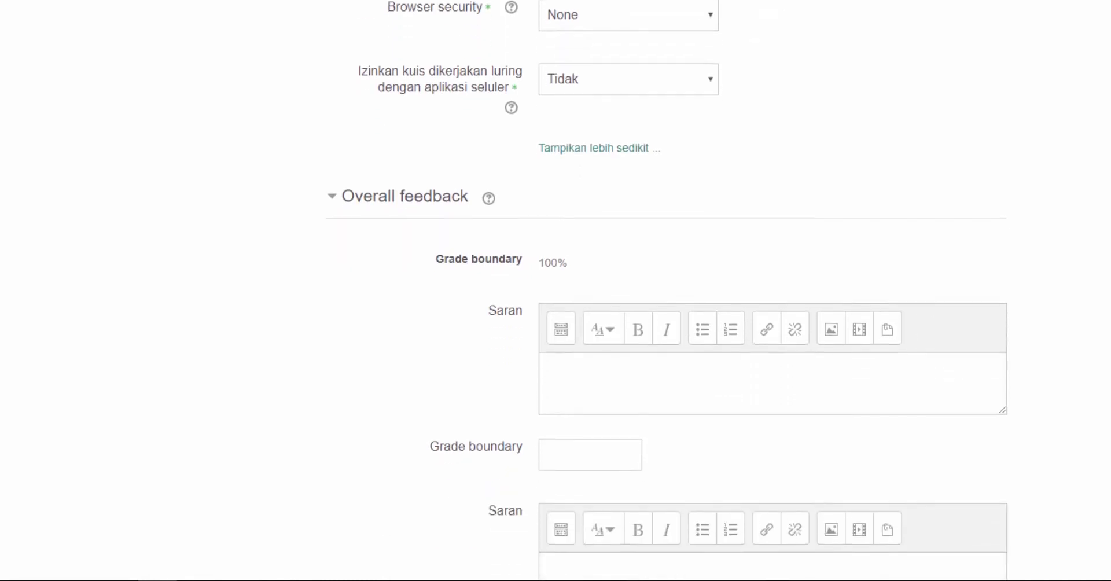
scroll(665, 289, "down", 3)
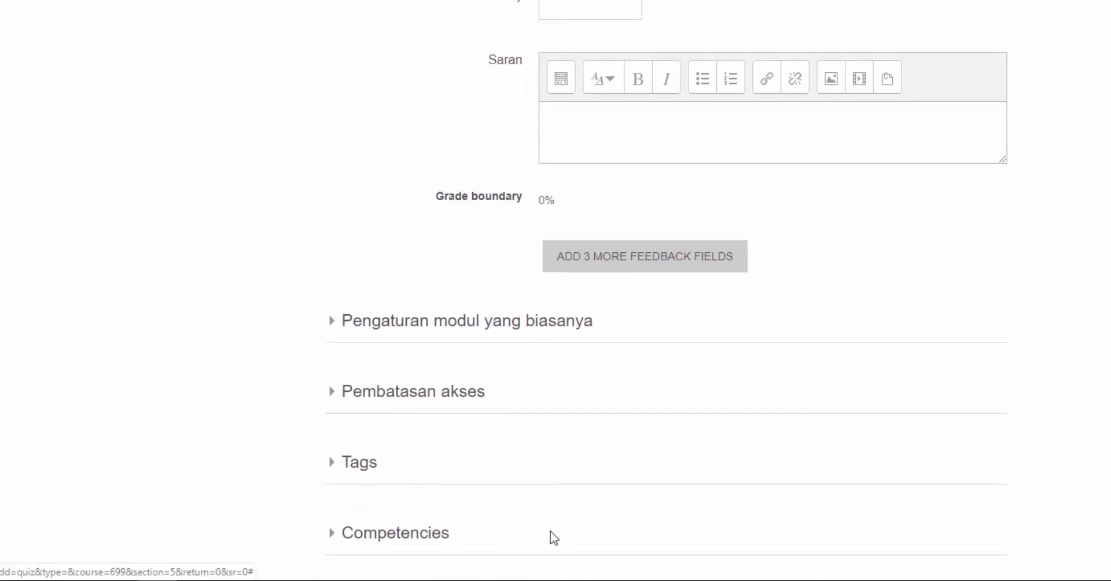
Step: Save the quiz settings and return to the course
scroll(666, 290, "down", 2)
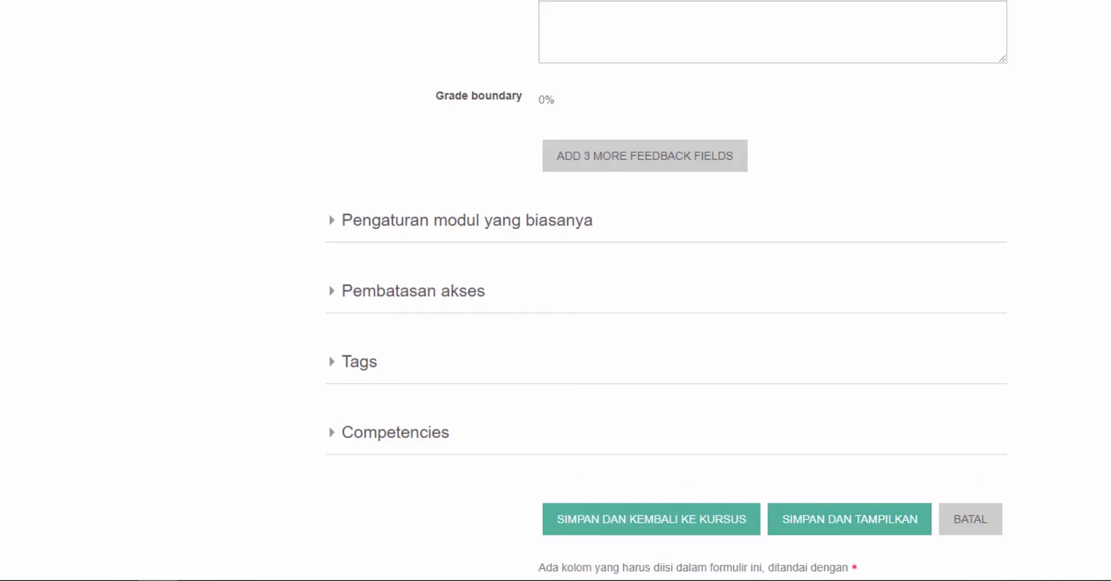
scroll(556, 348, "down", 3)
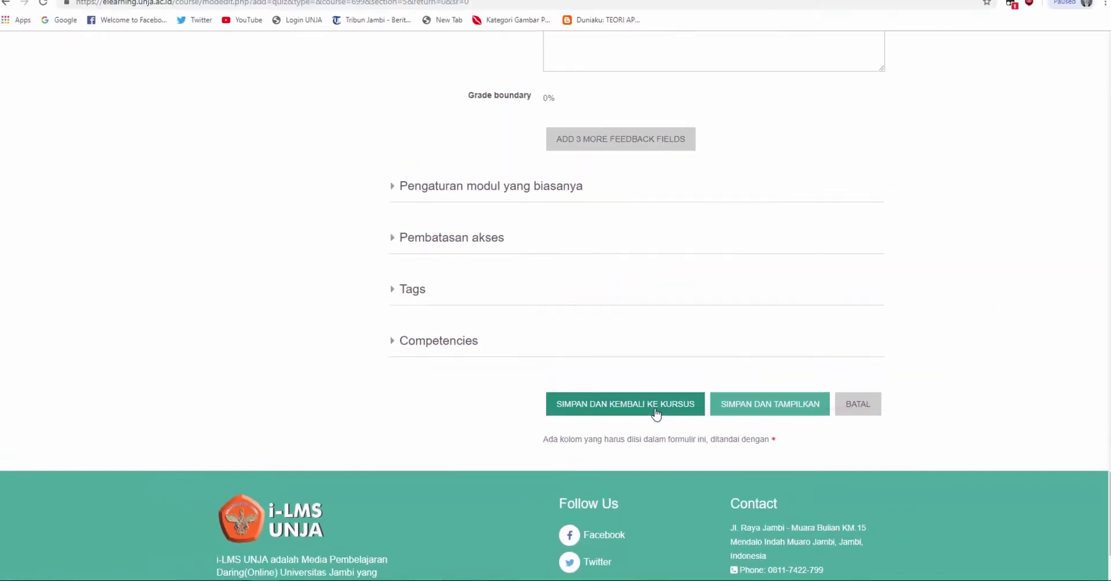
left_click(655, 412)
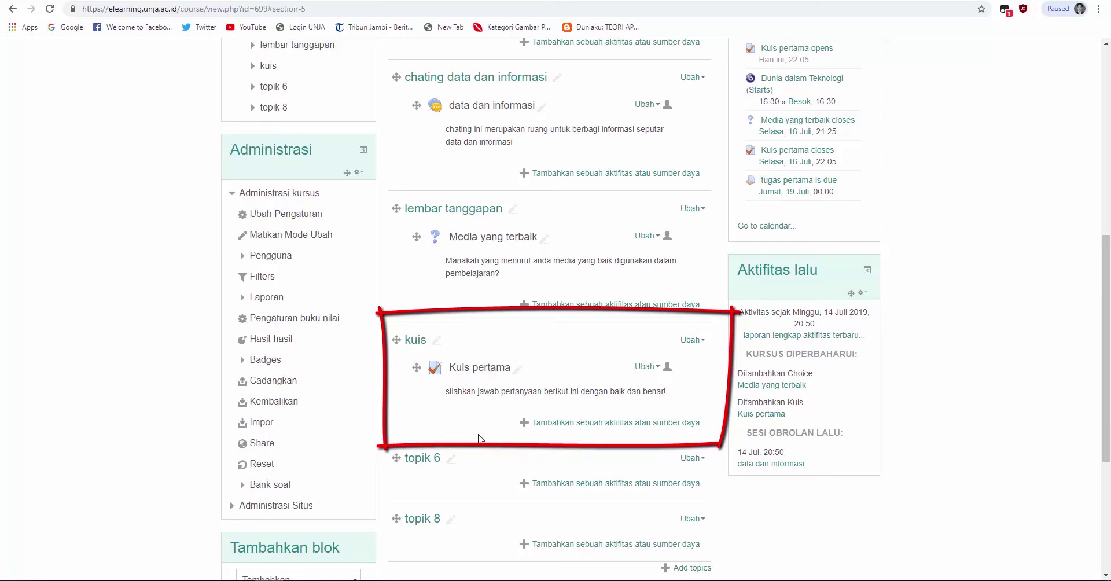
Step: Open Kuis pertama for quiz editing and add a new question of type Pilihan ganda
left_click(478, 371)
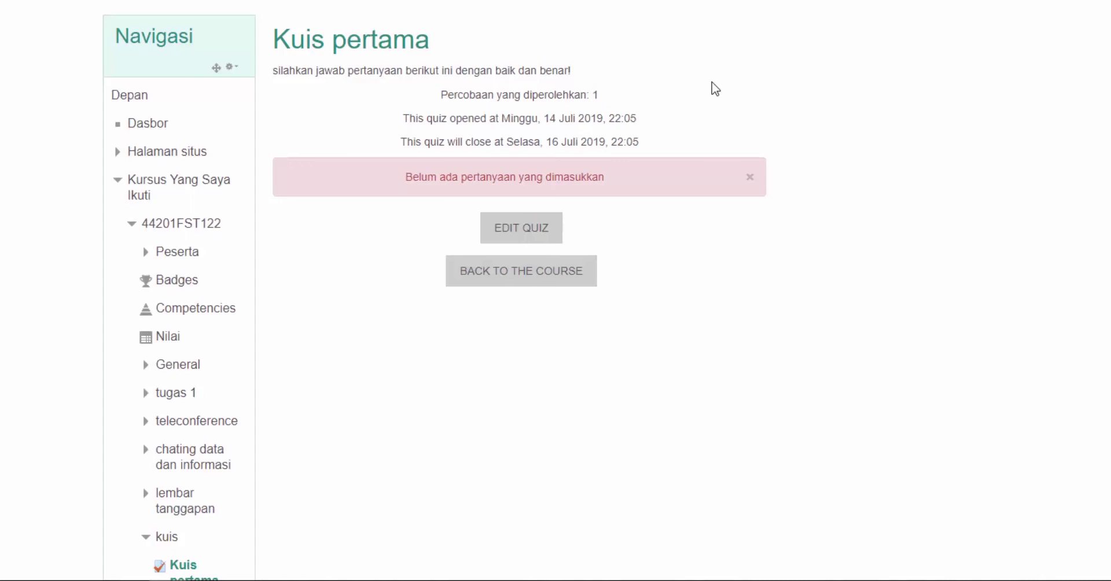
left_click(550, 229)
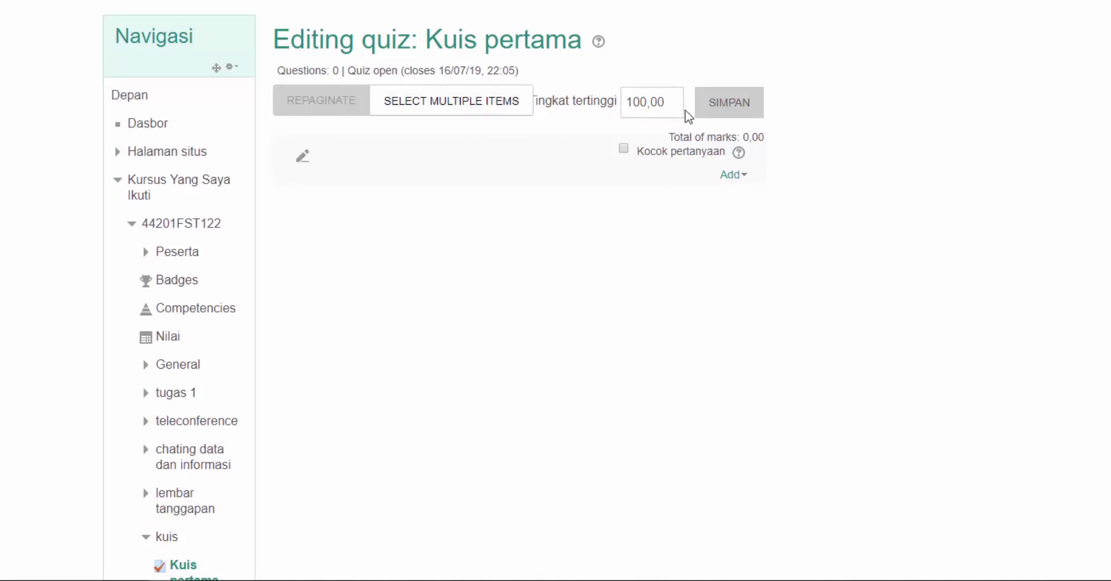
left_click(732, 176)
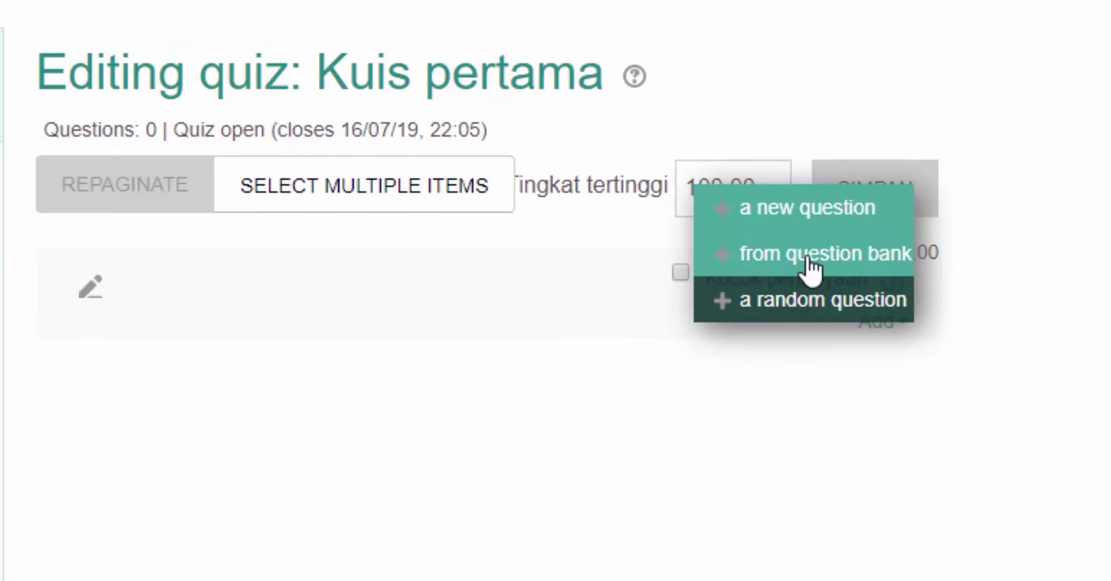
left_click(808, 208)
scroll(515, 443, "down", 3)
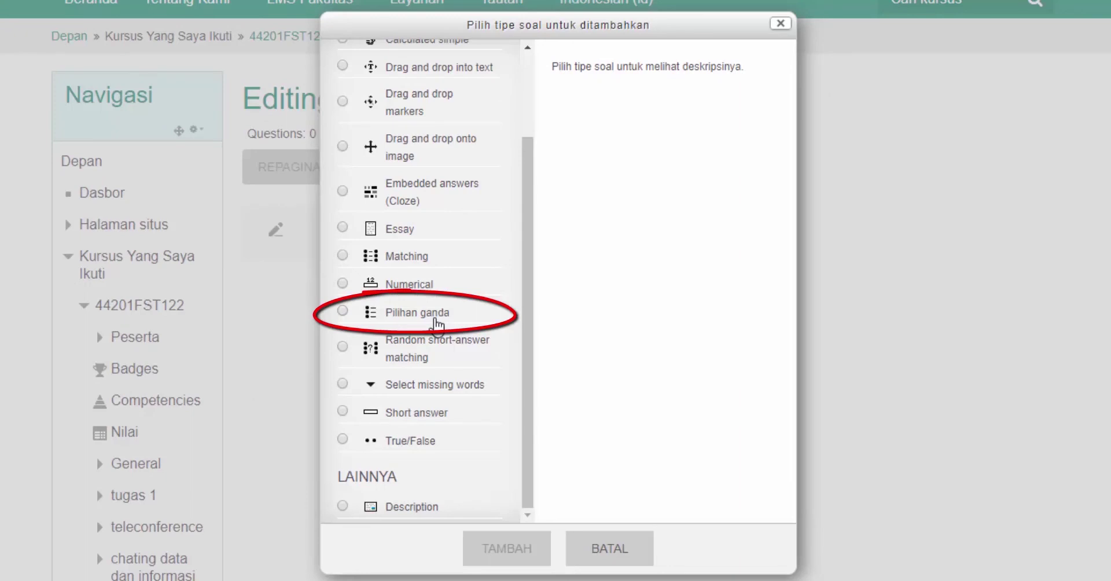
left_click(437, 326)
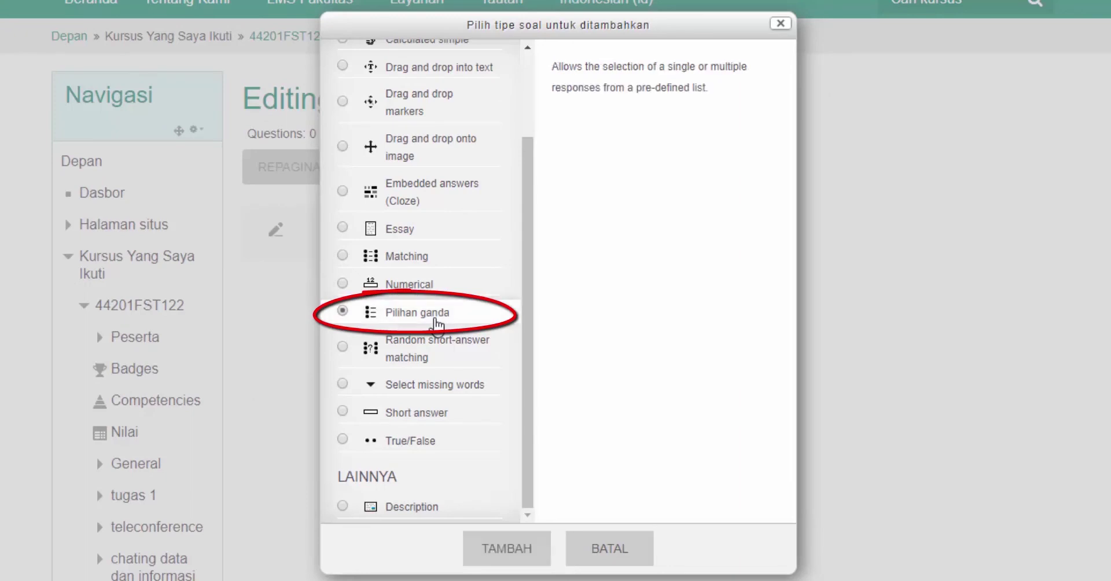
left_click(510, 551)
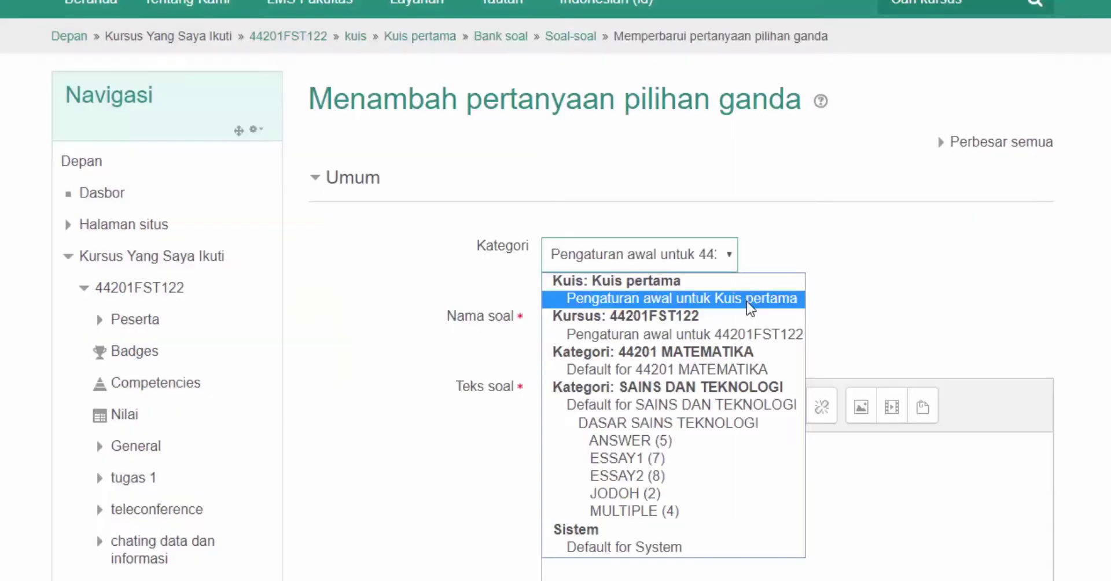
Step: Set the question's category to "Pengaturan awal untuk Kuis pertama" and name the question "soal tik 1"
left_click(750, 309)
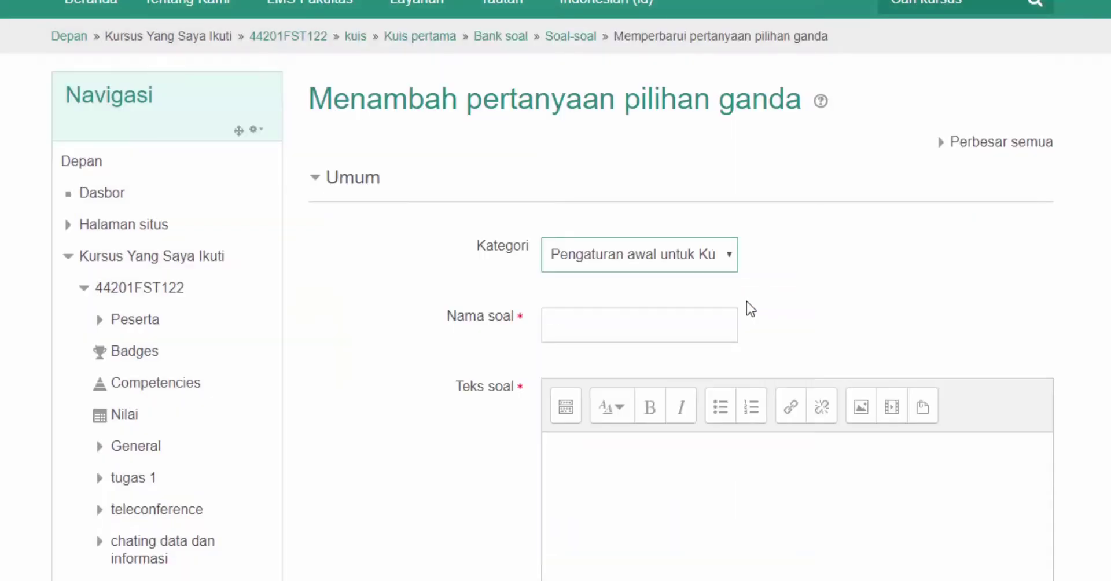
left_click(725, 318)
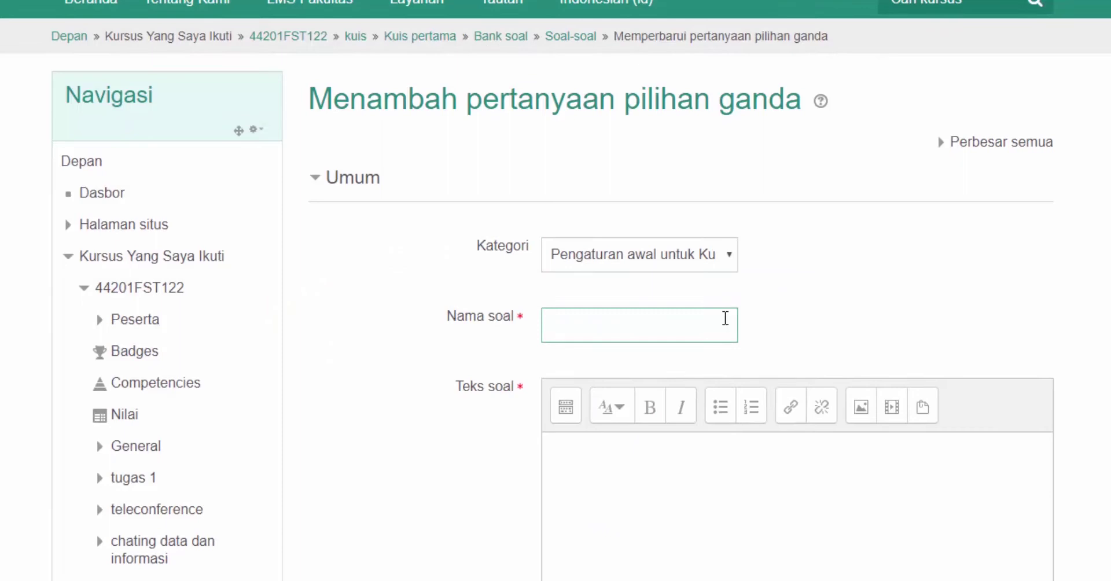
type("soal tik 1")
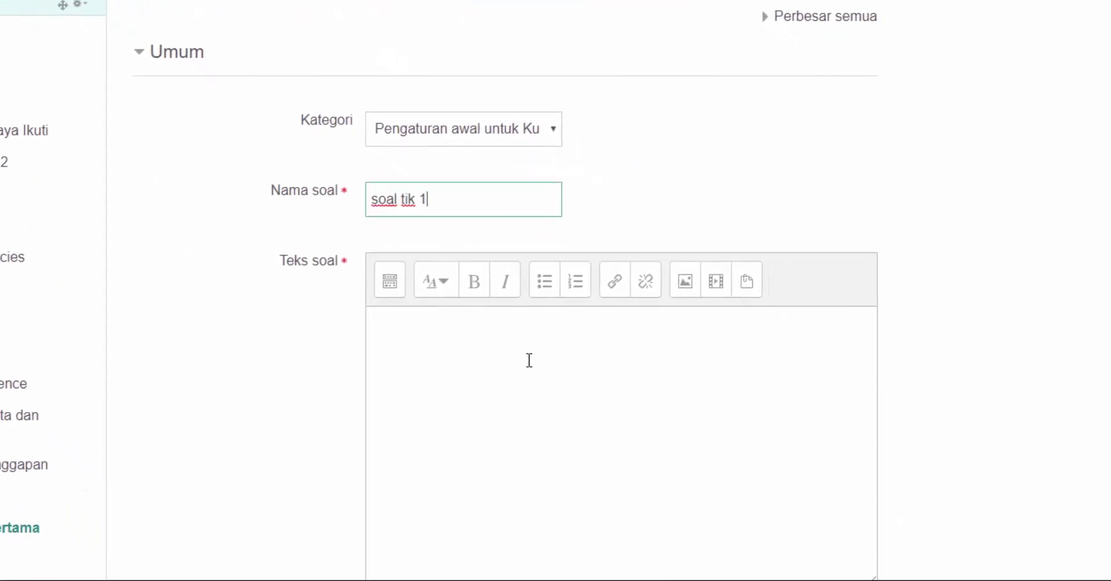
Step: Enter the question text "berikut ini yang bukan komponen komputer adalah?"
left_click(529, 360)
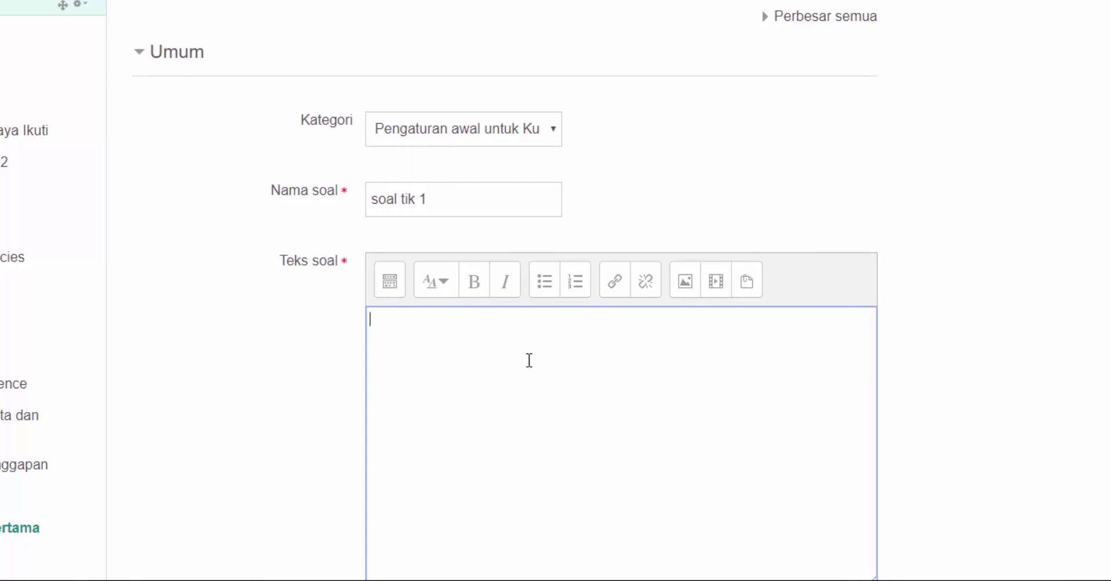
type("berikut")
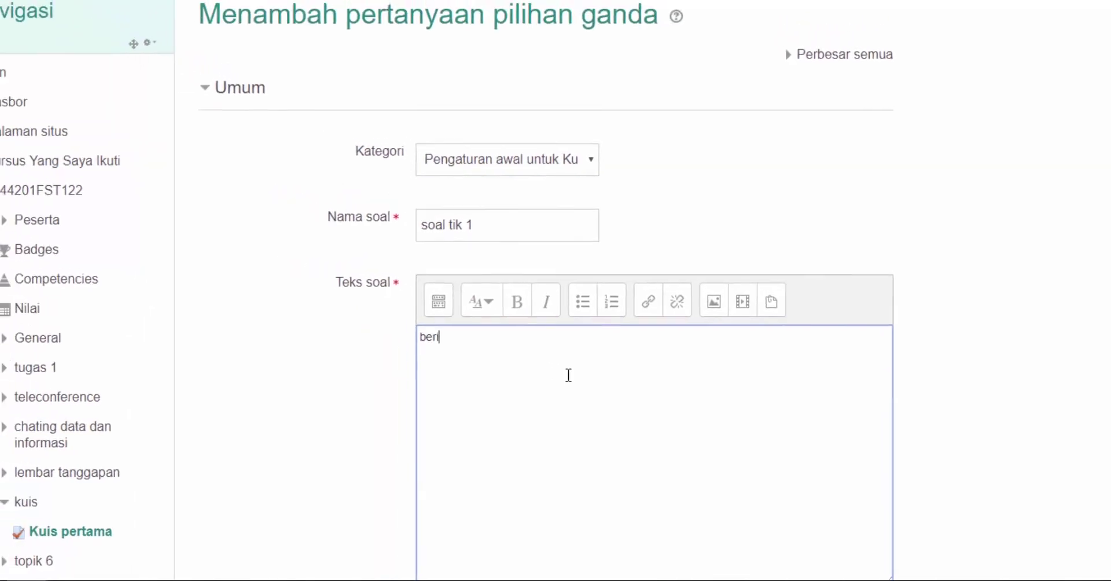
type("ini yang bukan komponen komputer adalah?")
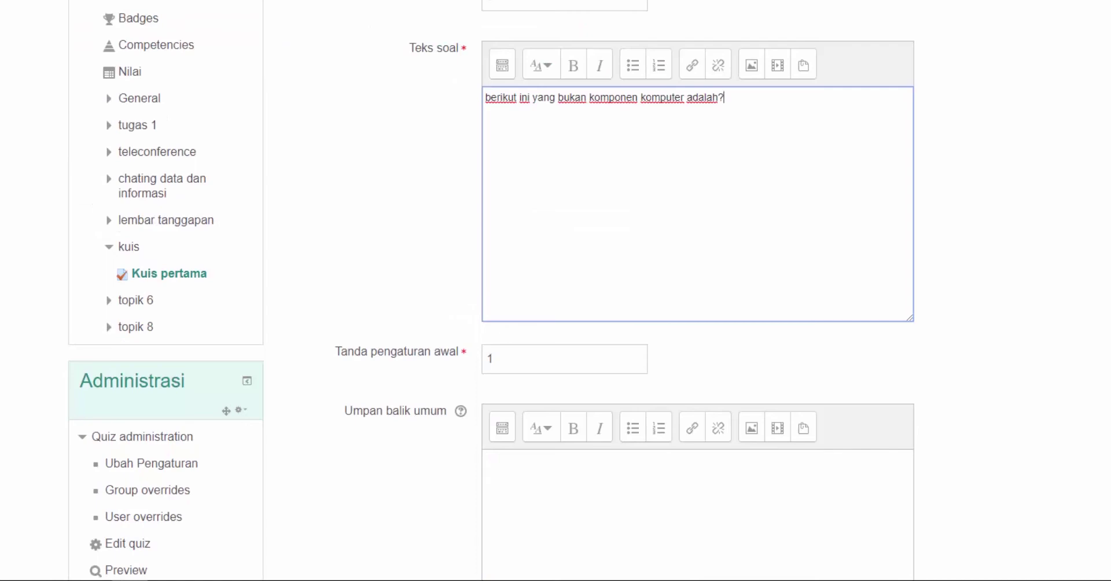
Step: Set the numbering style of the answer choices to "a., b., c., ..."
scroll(555, 289, "down", 3)
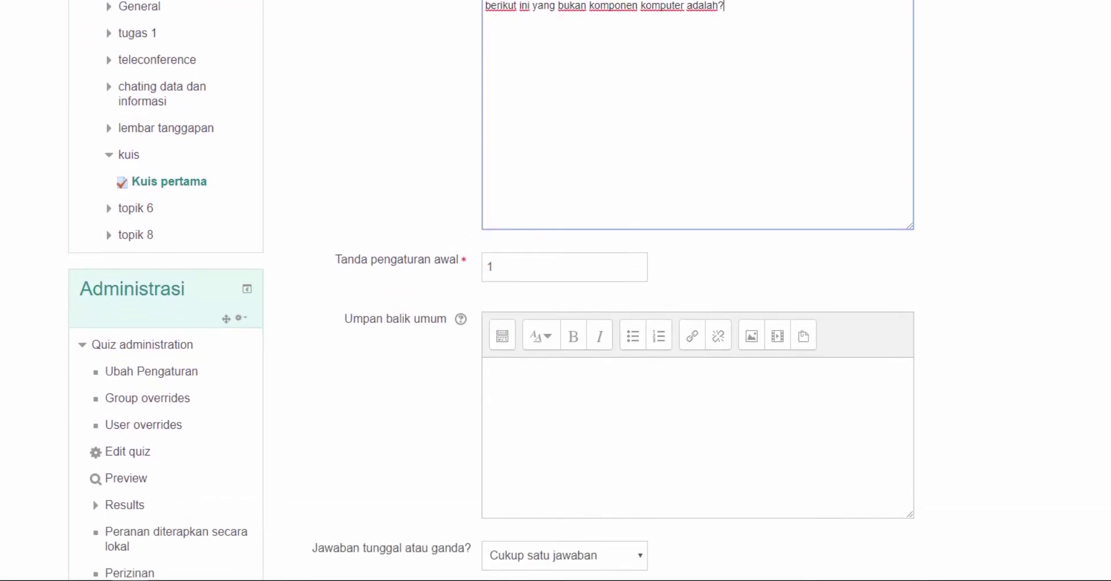
scroll(555, 289, "down", 3)
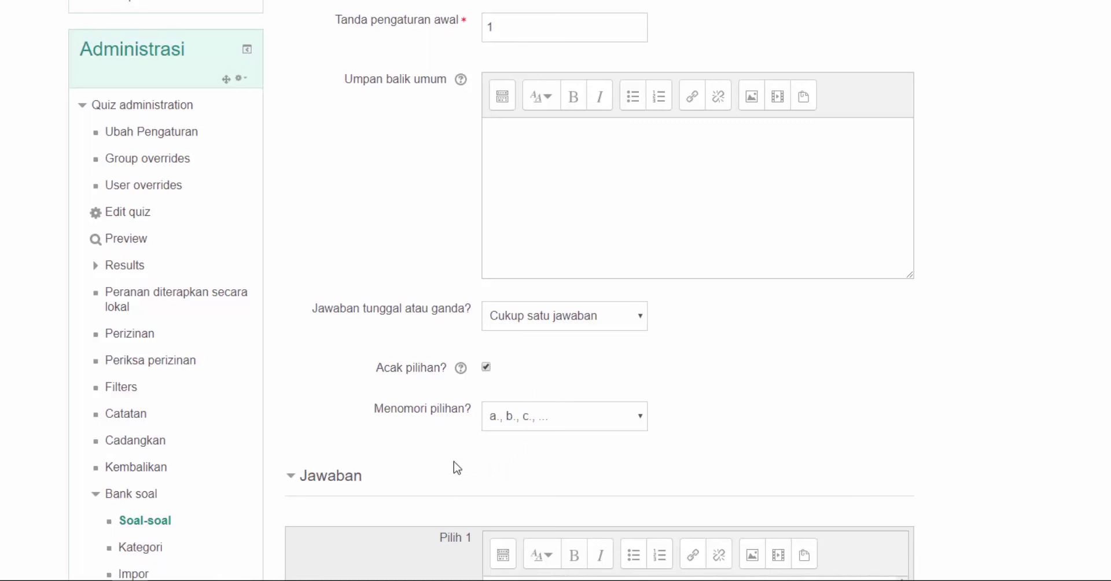
left_click(641, 427)
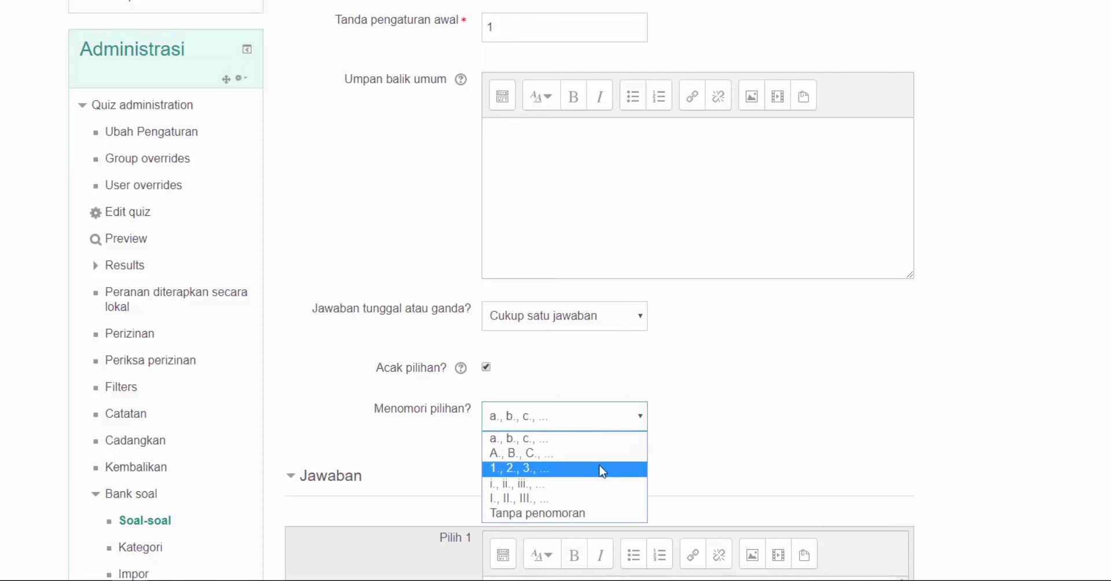
left_click(582, 438)
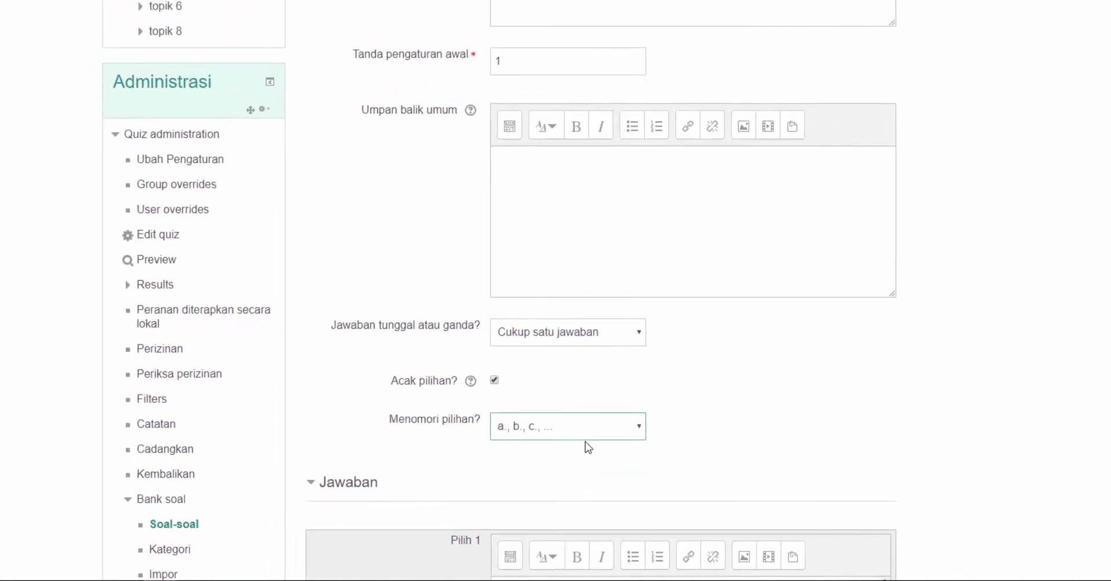
Step: Fill in choice 1 with the answer "internet", a grade of 100% and the feedback "jawaban anda benar"
left_click_drag(1108, 189, 1108, 329)
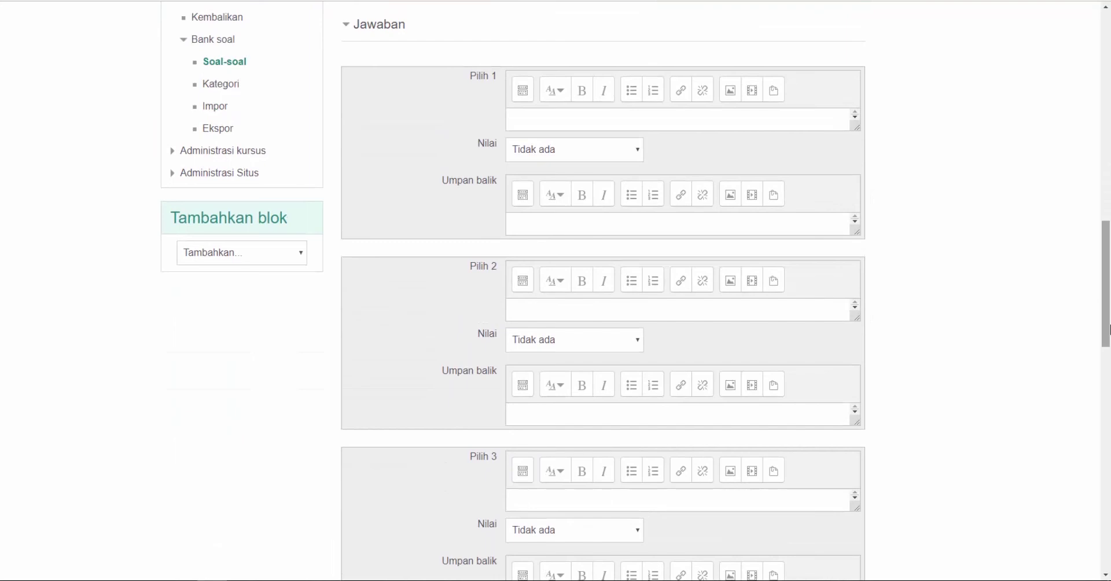
left_click(620, 118)
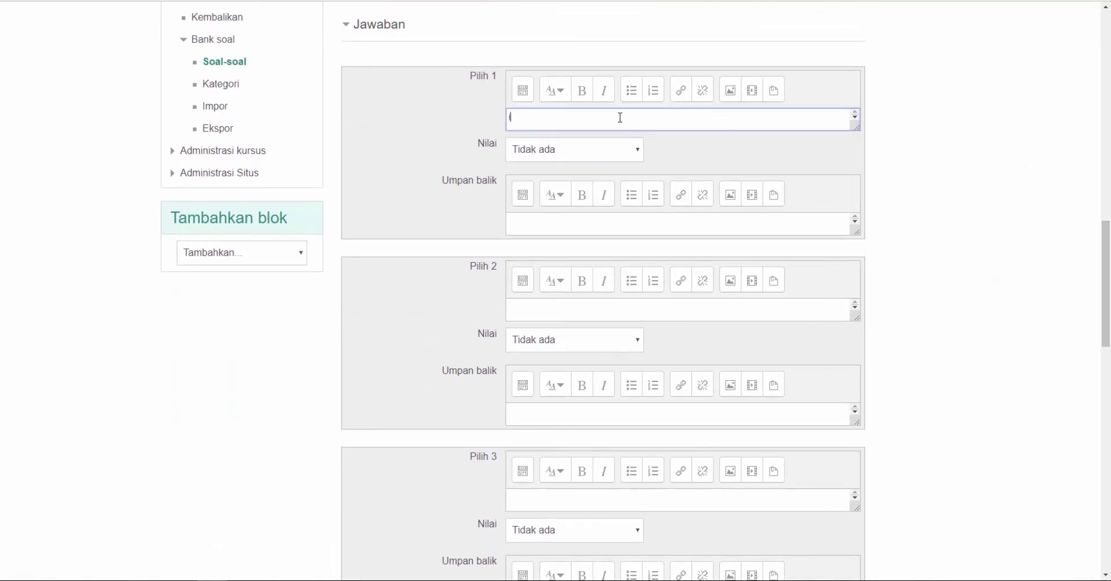
type("internet")
left_click(637, 153)
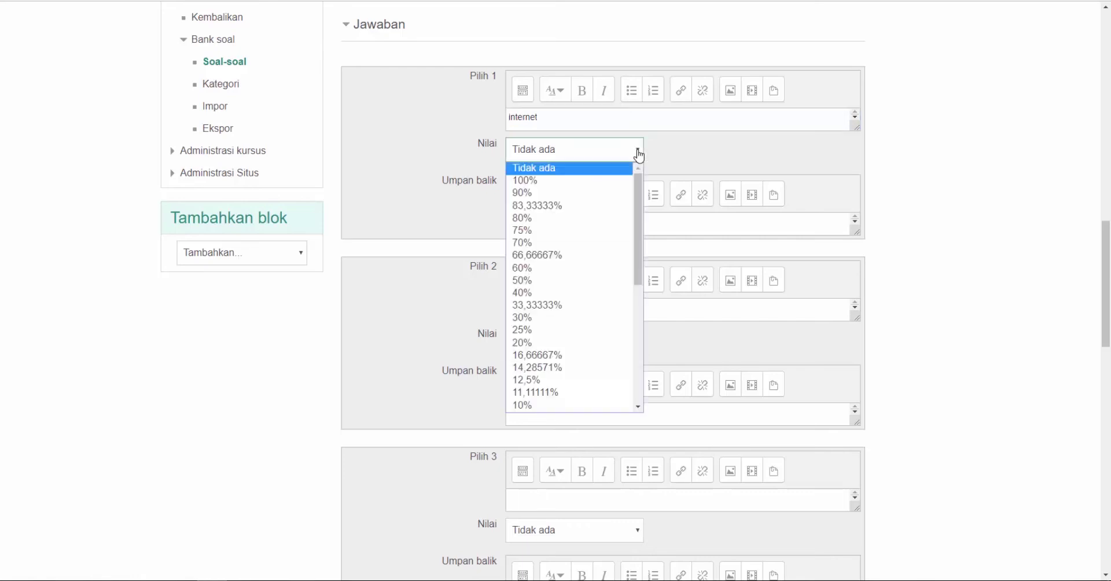
left_click(595, 182)
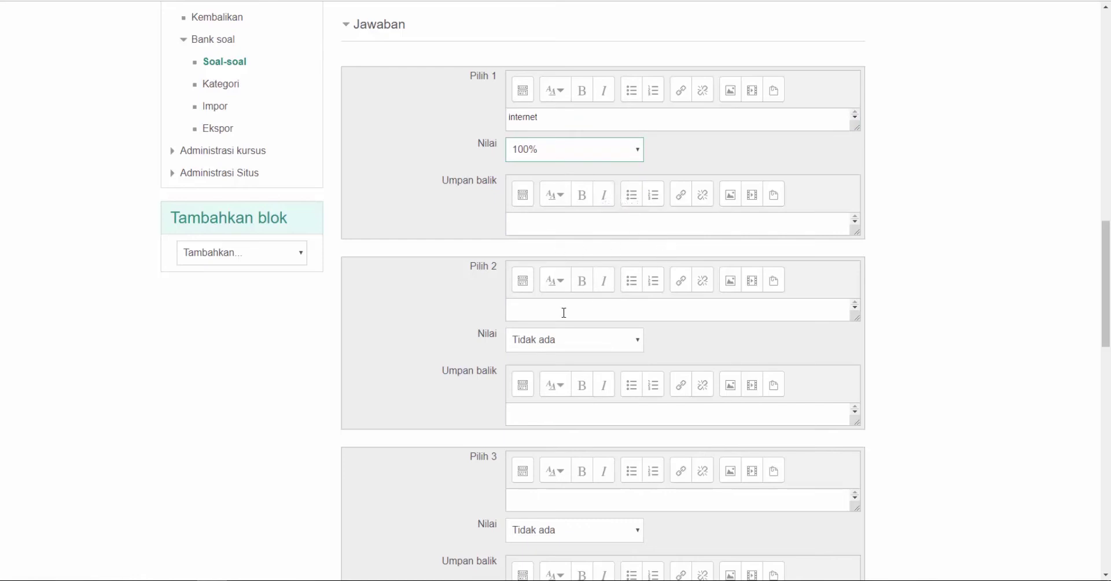
left_click(547, 231)
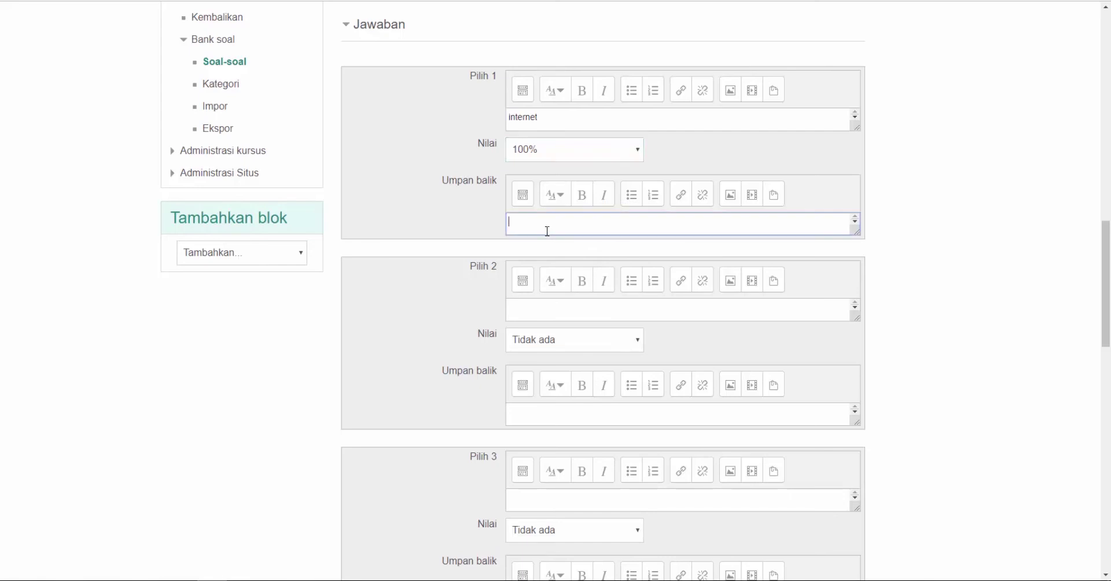
type("jawaban anda benar")
Step: Enter "hardware", "software" and "brainware" as the answers for choices 2, 3 and 4
left_click(547, 311)
type("hardware")
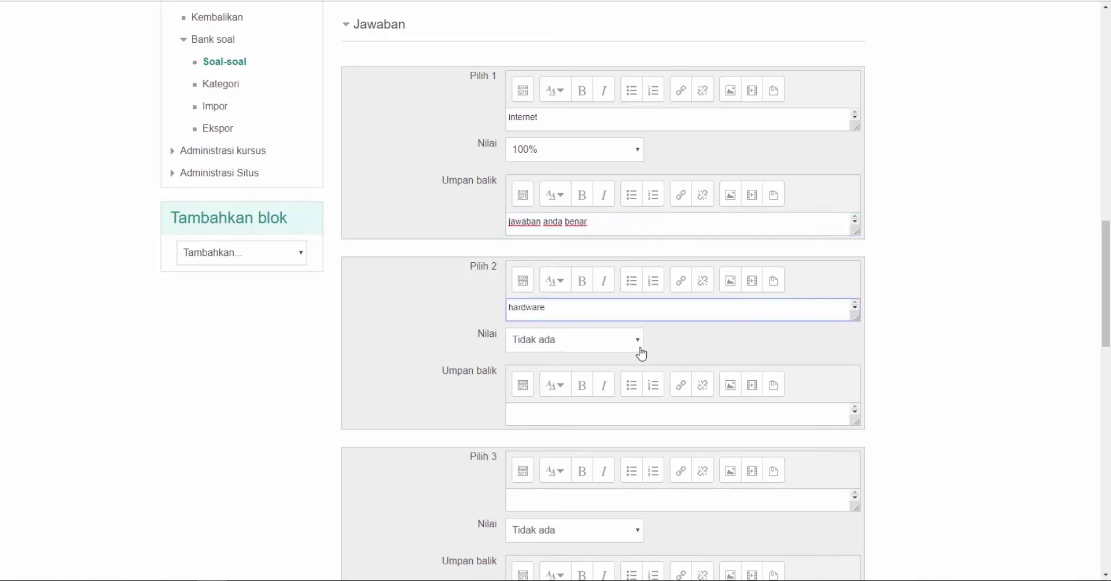
left_click_drag(1107, 281, 1103, 355)
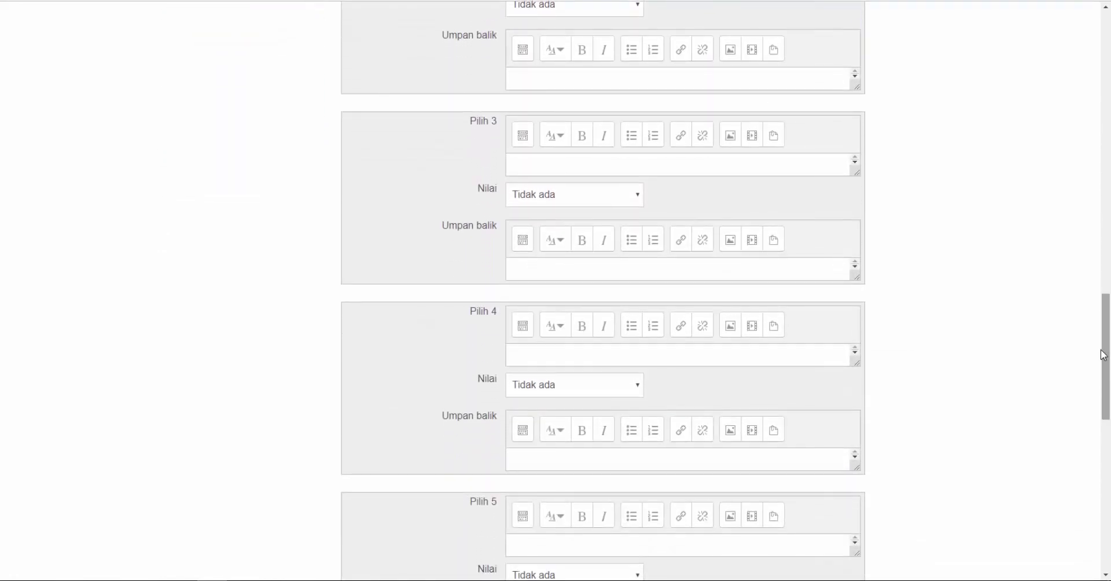
left_click(577, 156)
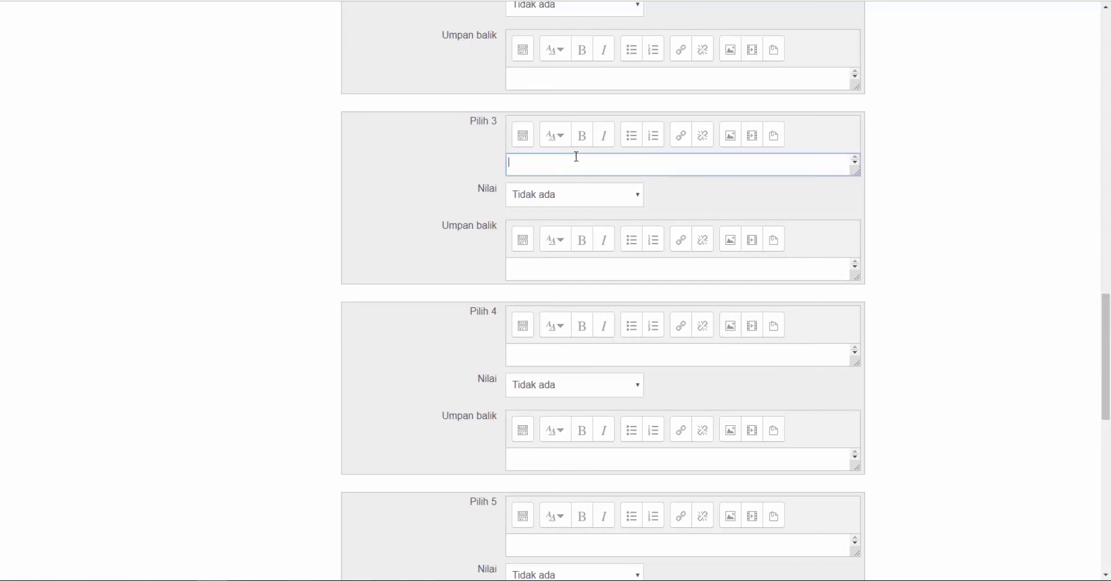
type("soft")
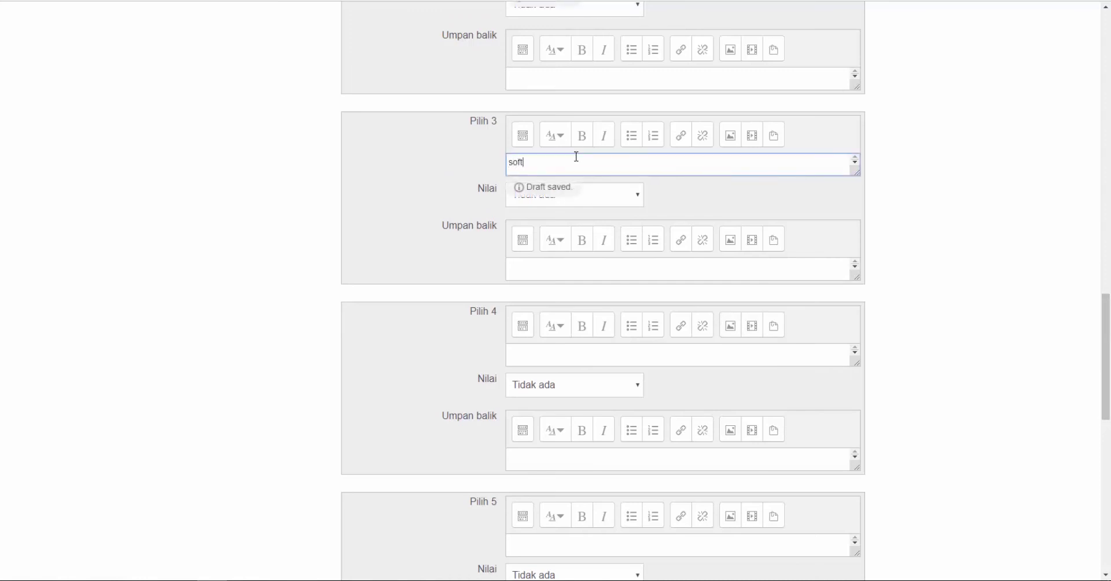
type("ware")
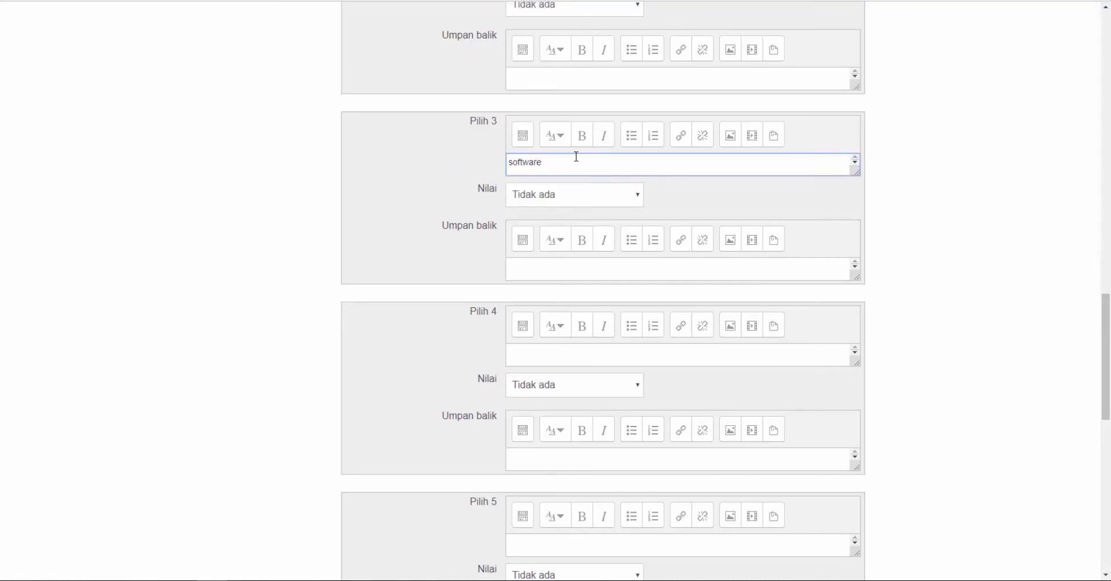
left_click(577, 356)
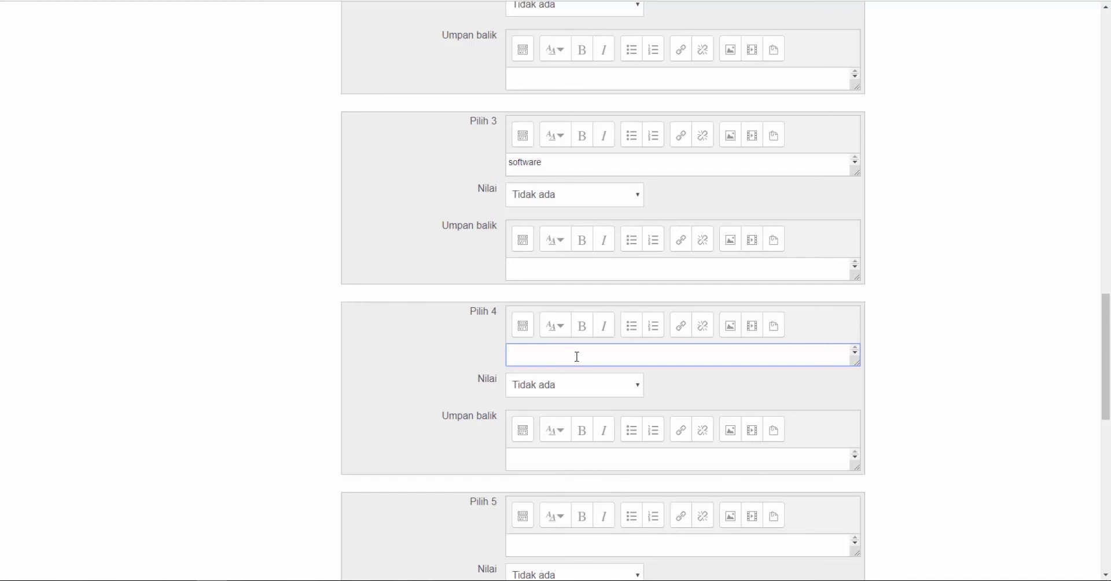
type("brainware")
Step: Save the multiple-choice question to the quiz
left_click_drag(1107, 339, 1107, 430)
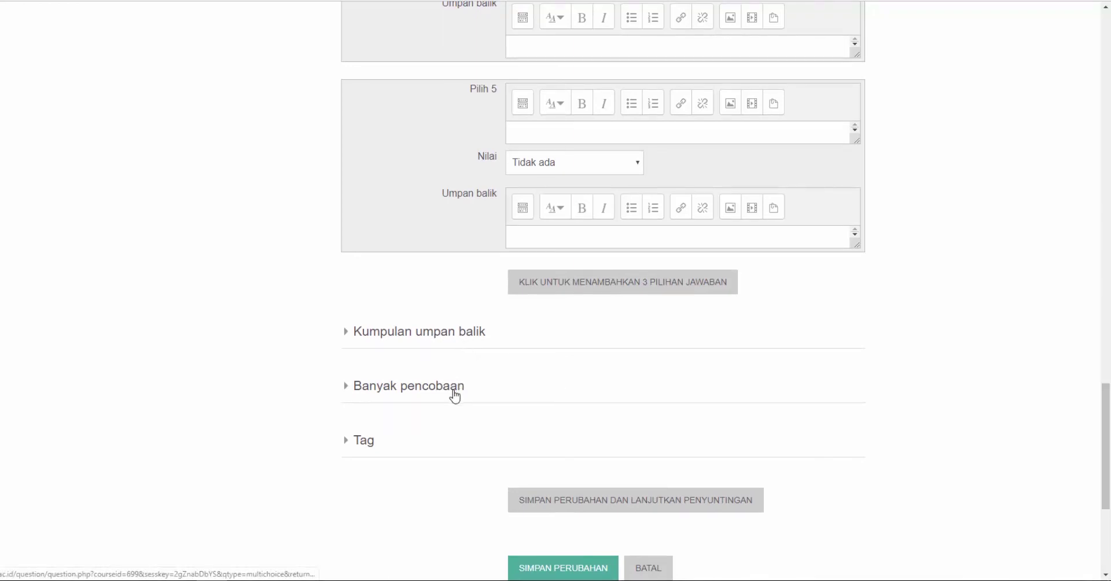
left_click_drag(1106, 401, 1106, 416)
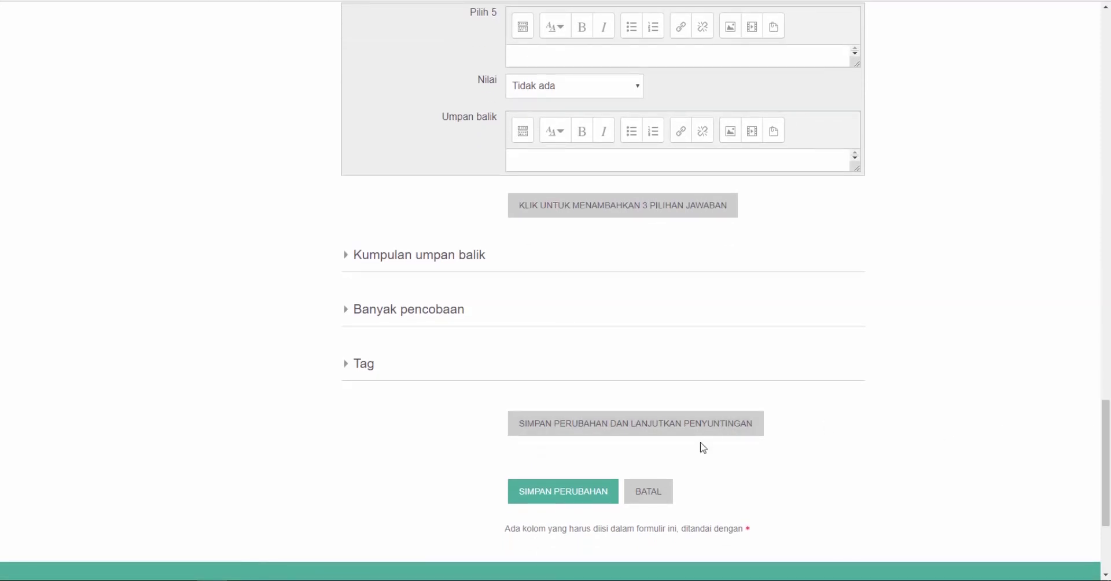
left_click(573, 493)
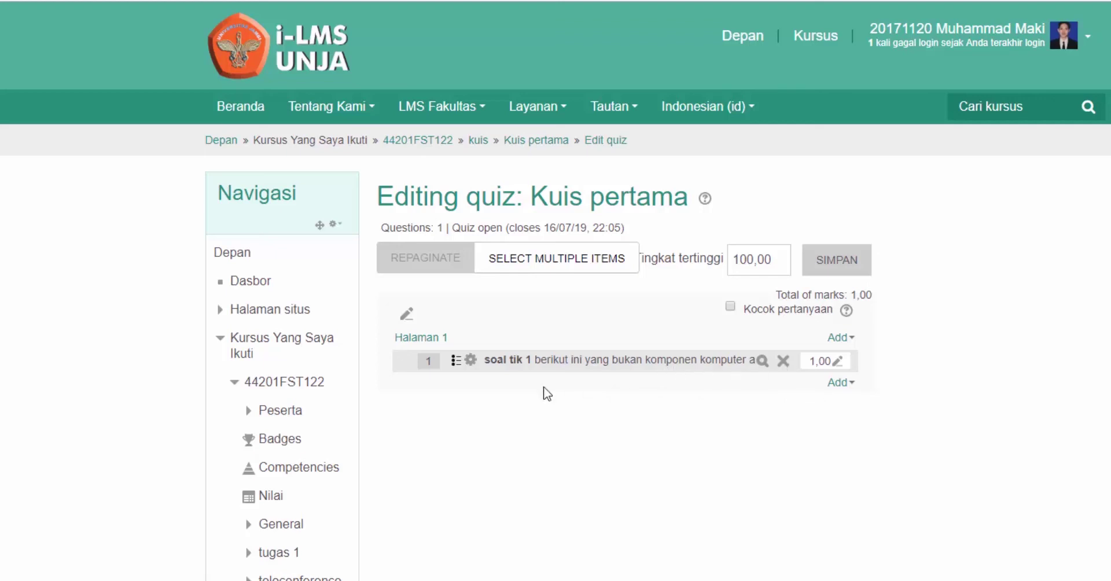
Step: Preview the question soal tik 1, choose the answer "internet" in it and close the preview
left_click(470, 361)
left_click(763, 363)
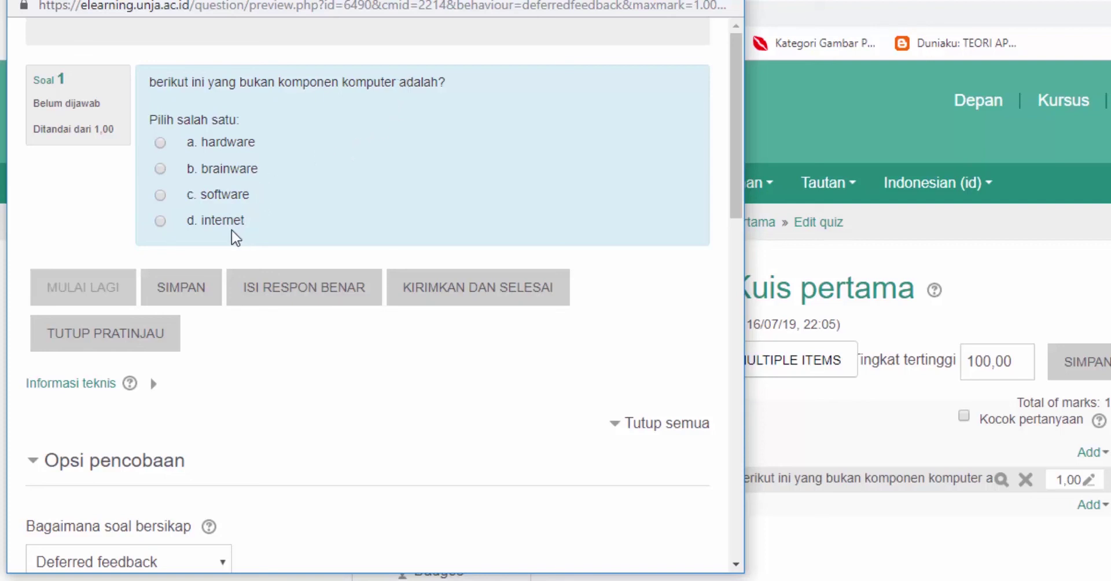
left_click(160, 222)
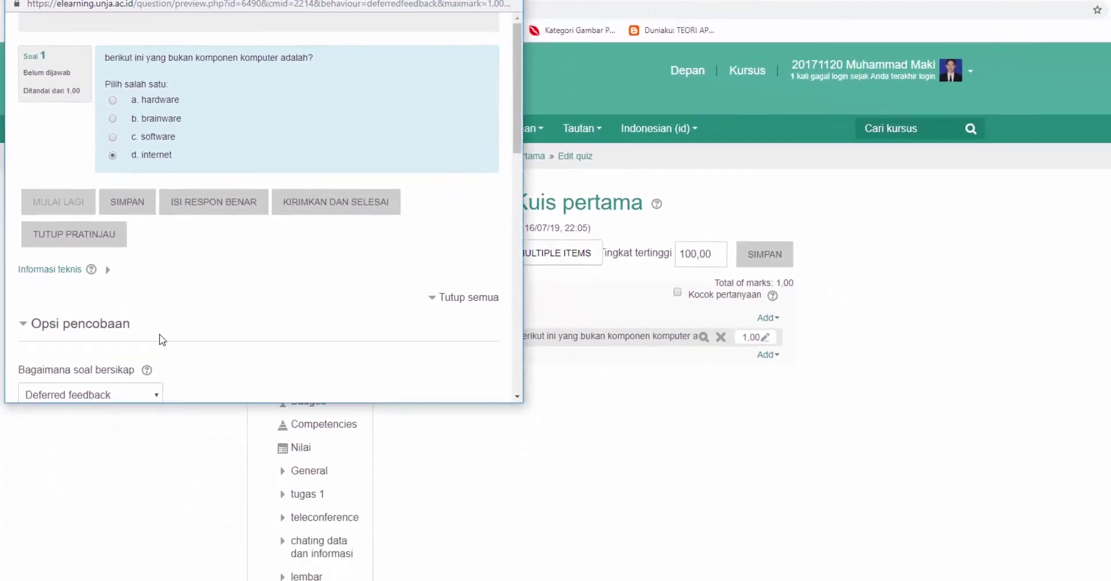
left_click(548, 77)
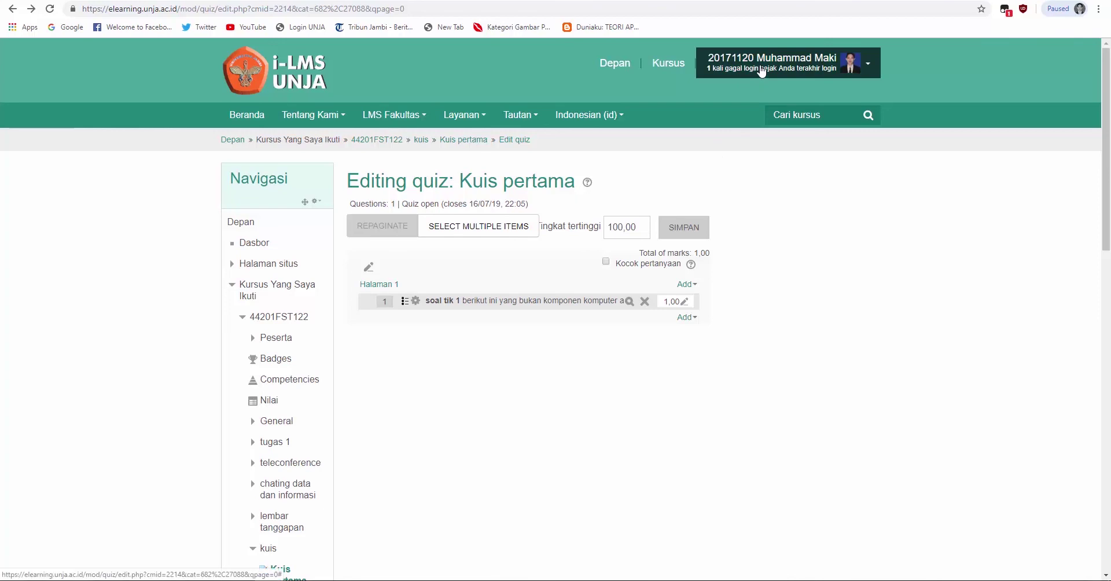
Step: Open the main page of course 44201FST122 and review its activities from informasi perkuliahan to the kuis section
left_click(279, 317)
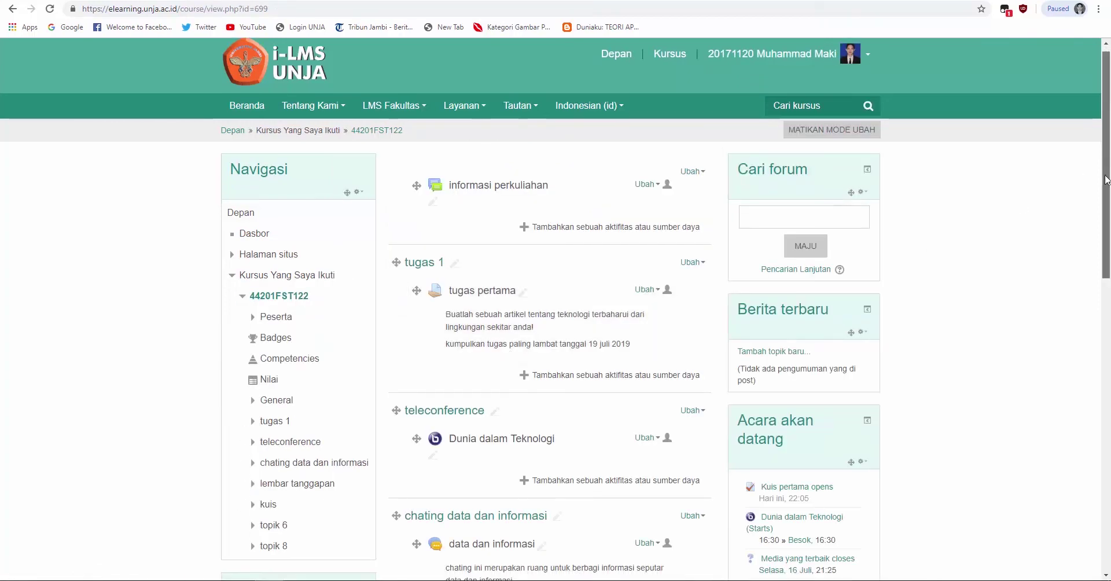
scroll(1108, 211, "down", 2)
left_click_drag(1108, 211, 1108, 216)
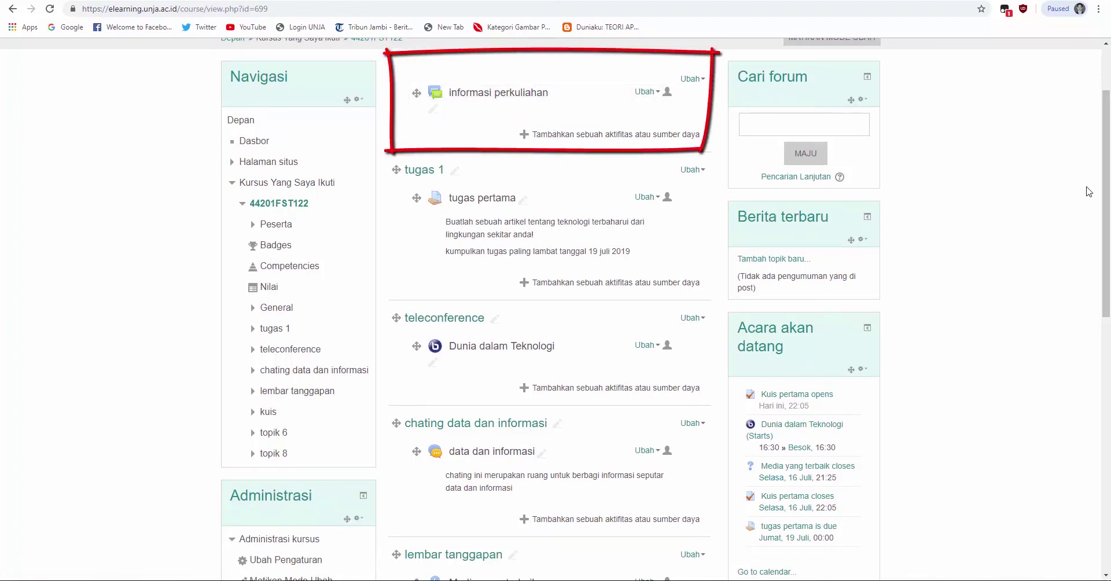
left_click_drag(1108, 188, 1108, 202)
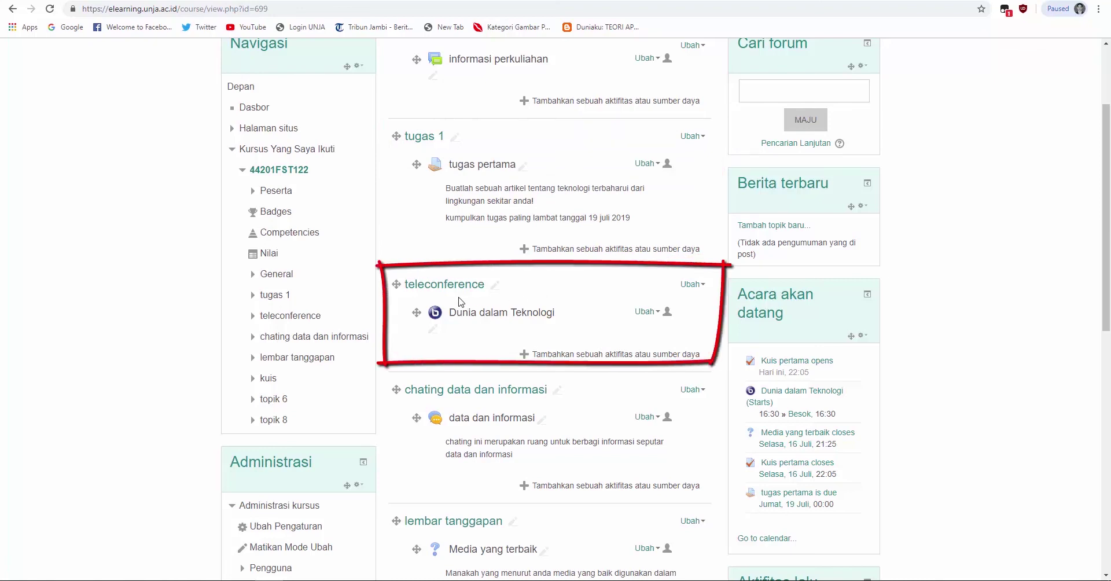
left_click_drag(1106, 287, 1106, 332)
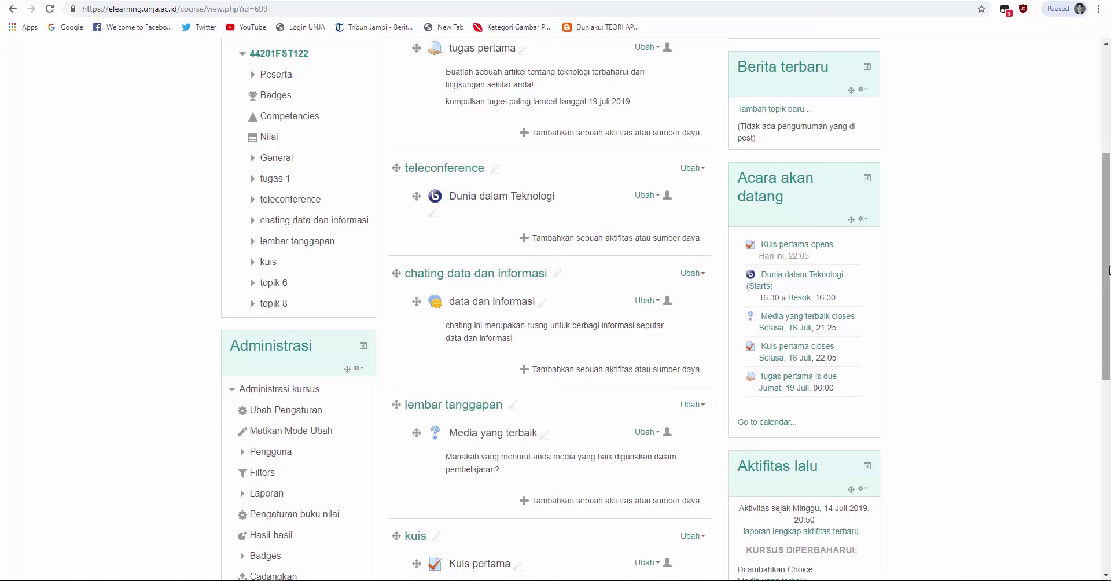
left_click_drag(1109, 269, 1109, 305)
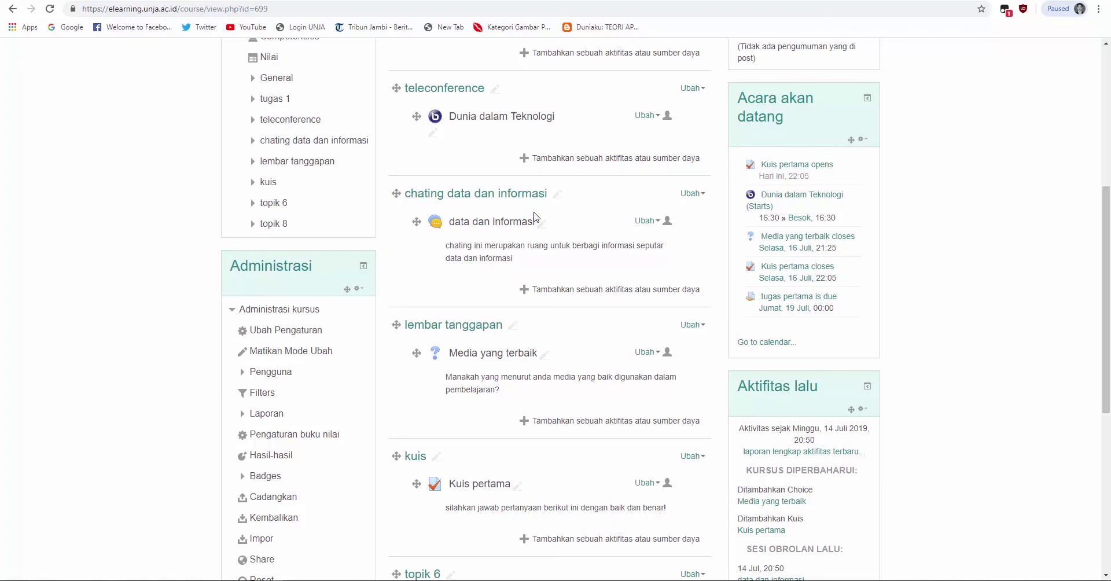
left_click_drag(1107, 269, 1107, 310)
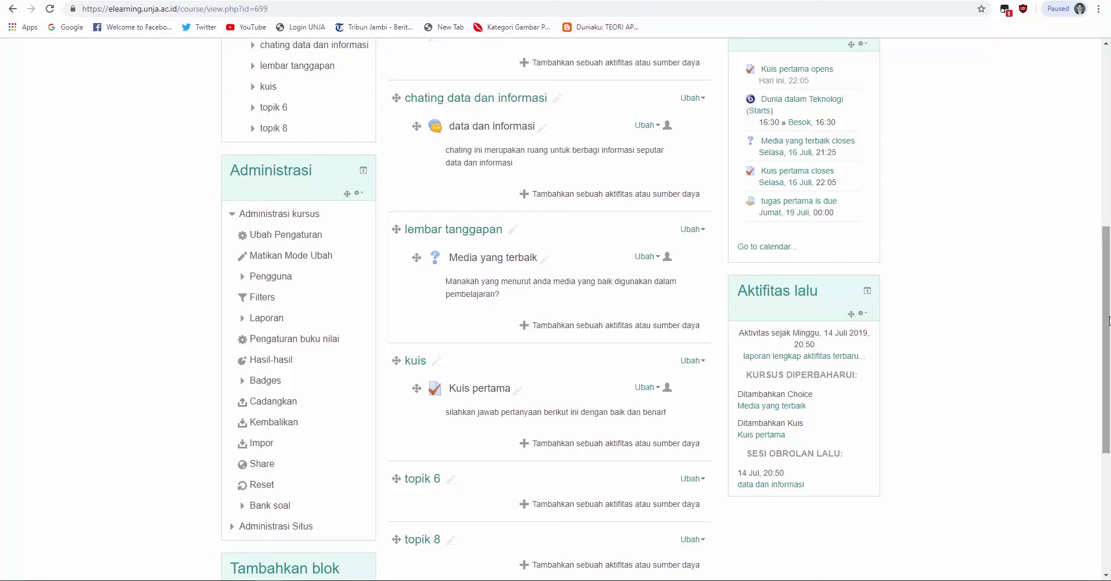
left_click_drag(1108, 320, 1104, 368)
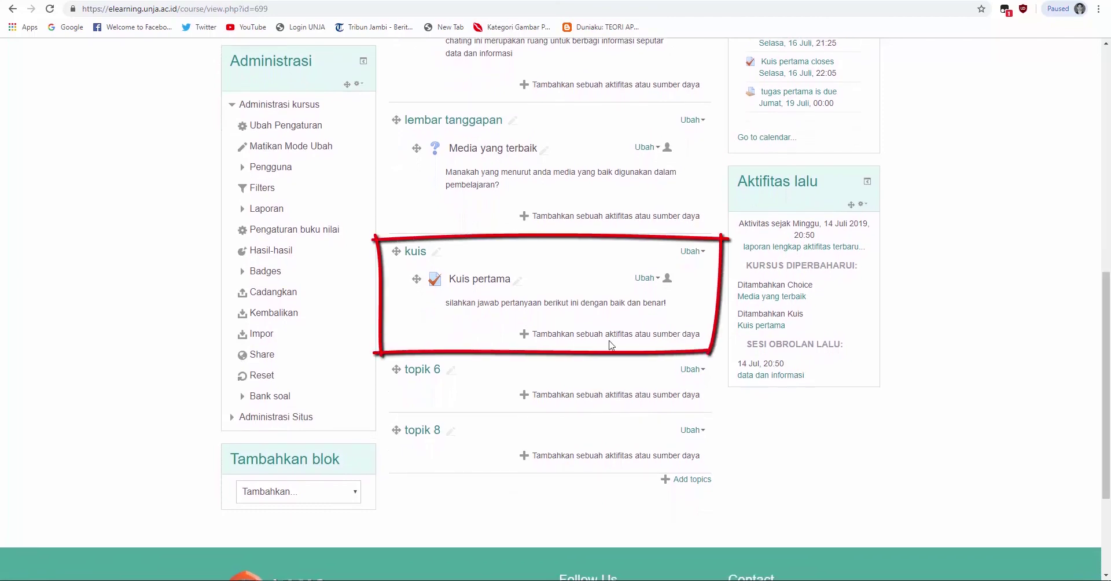